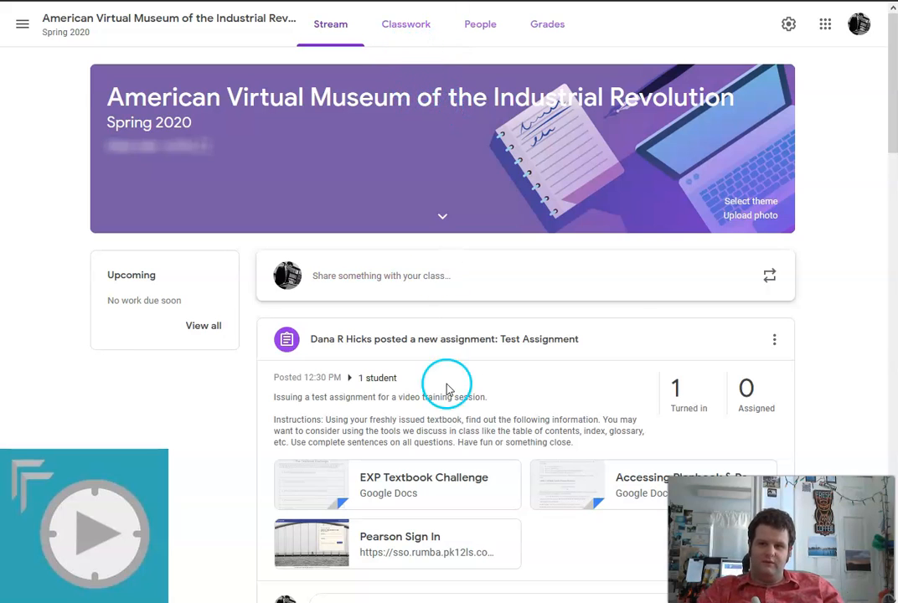
Go to the class's Classwork page and open the student work for Test Assignment under Messaging Templates
click(410, 27)
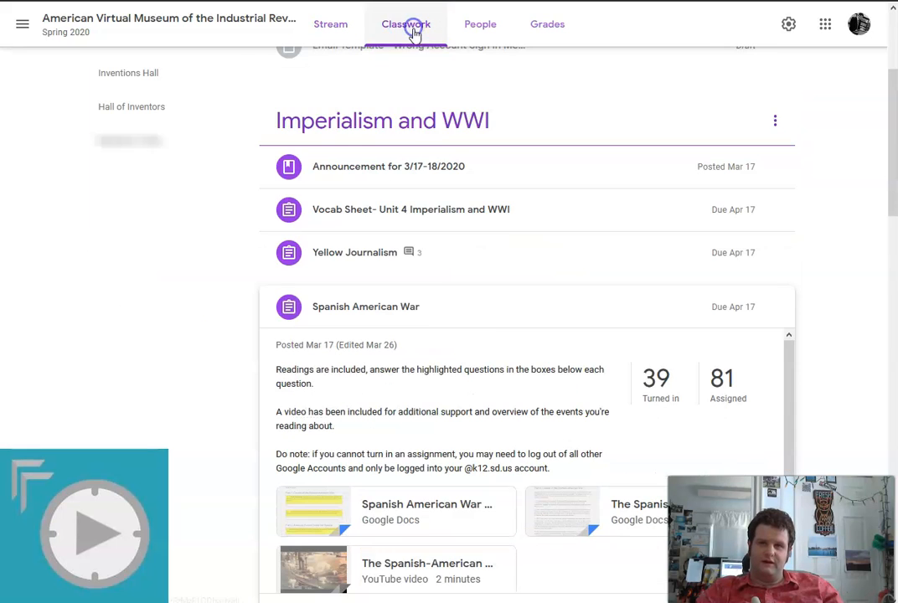
scroll(460, 307, up, 3)
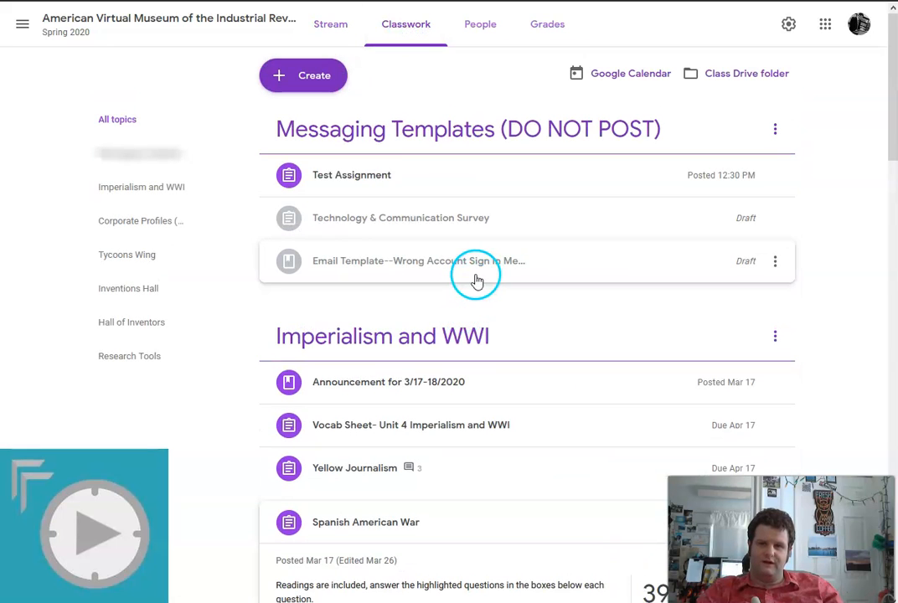
scroll(573, 279, down, 4)
scroll(575, 278, up, 4)
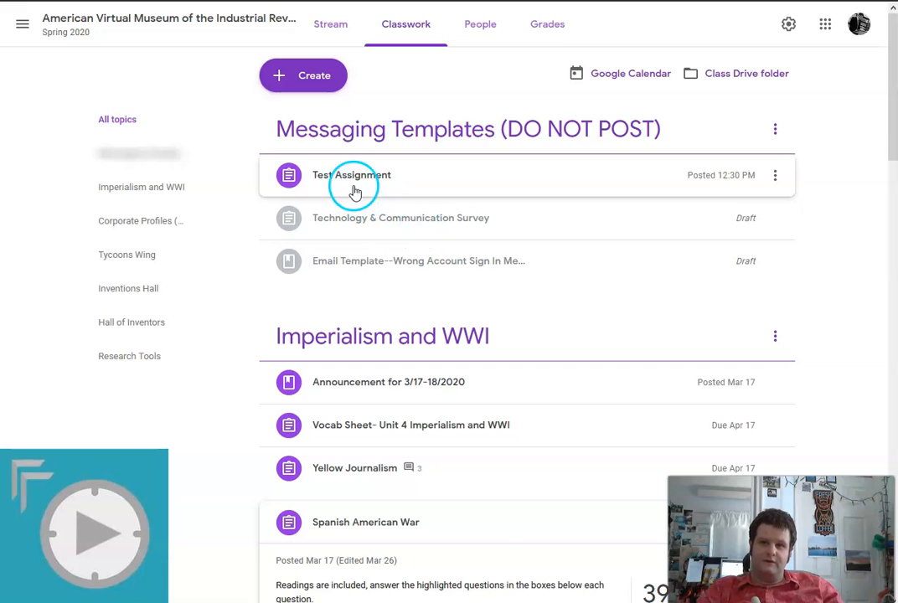
scroll(502, 293, down, 5)
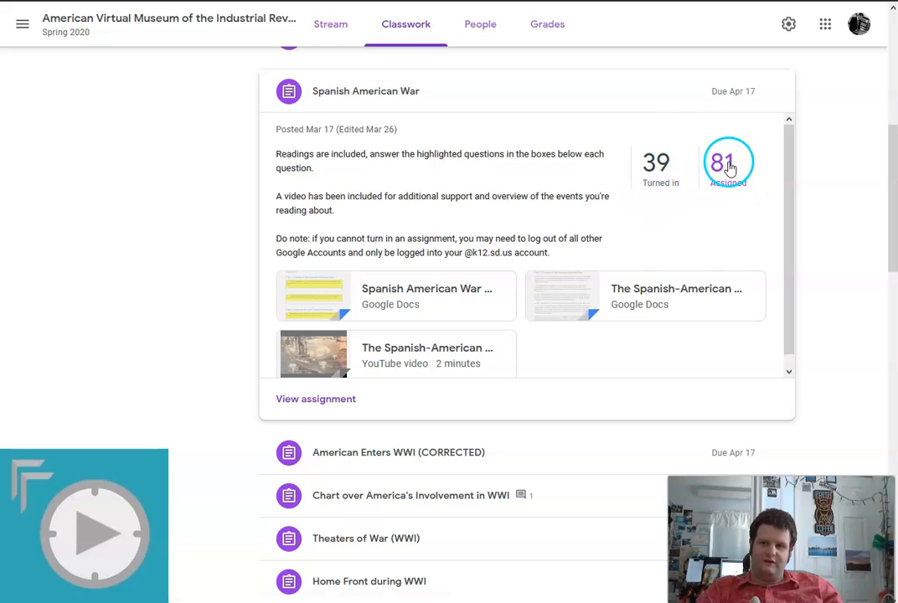
scroll(516, 270, up, 5)
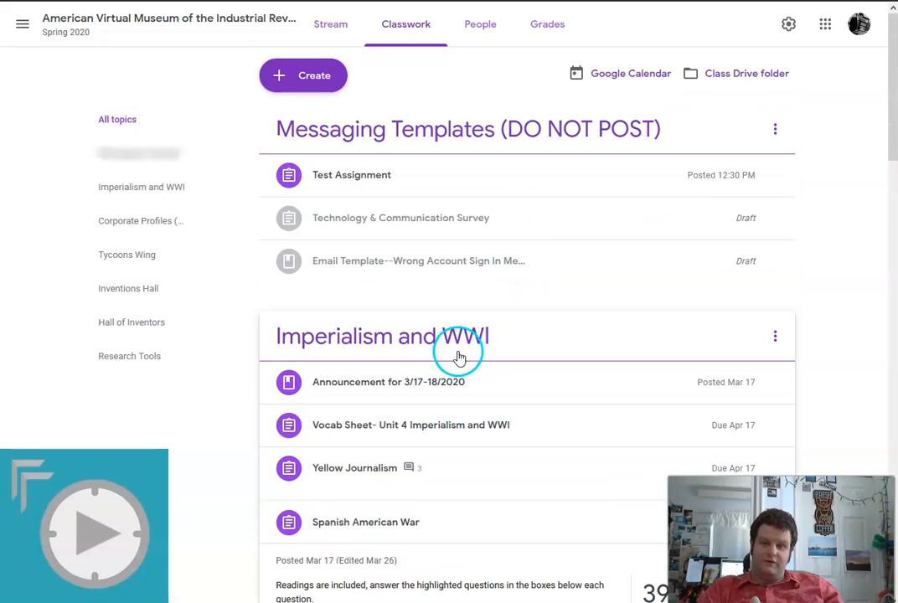
click(382, 177)
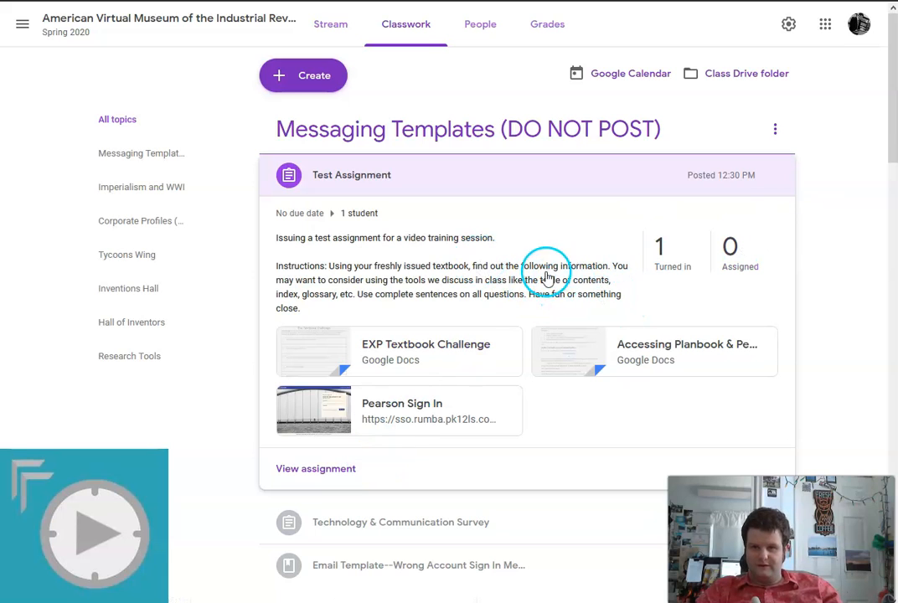
click(350, 470)
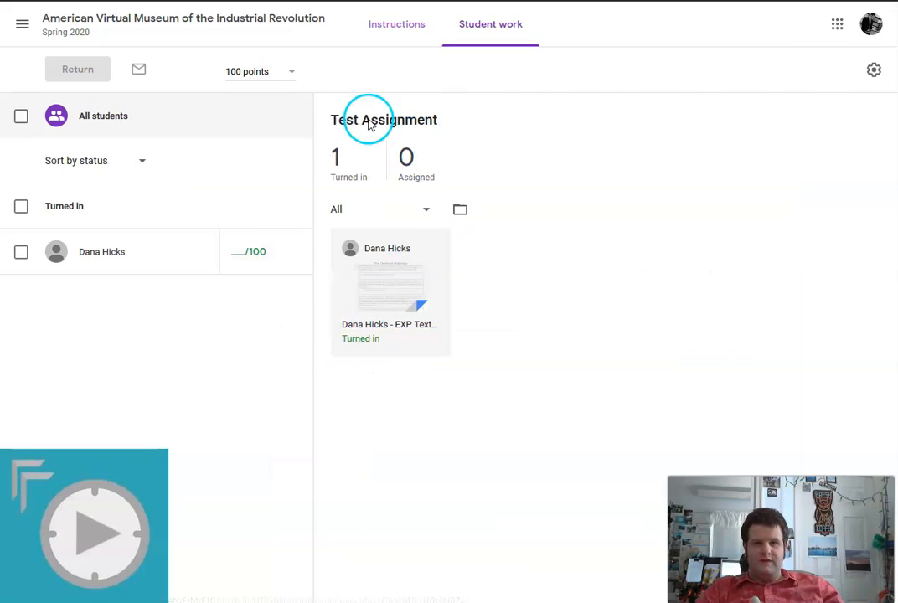
Review the Test Assignment's instructions and its available assignment actions, and return to the student work
click(397, 33)
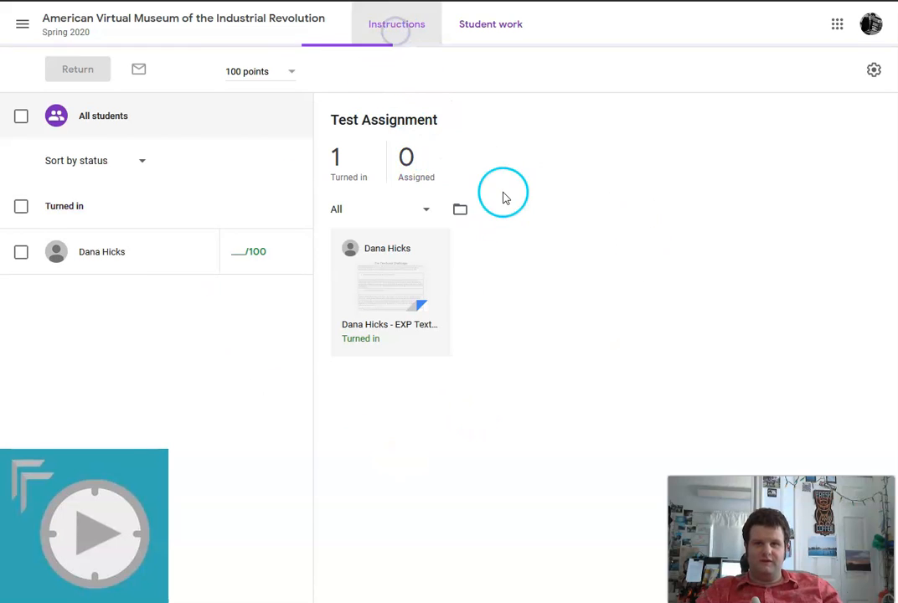
click(726, 71)
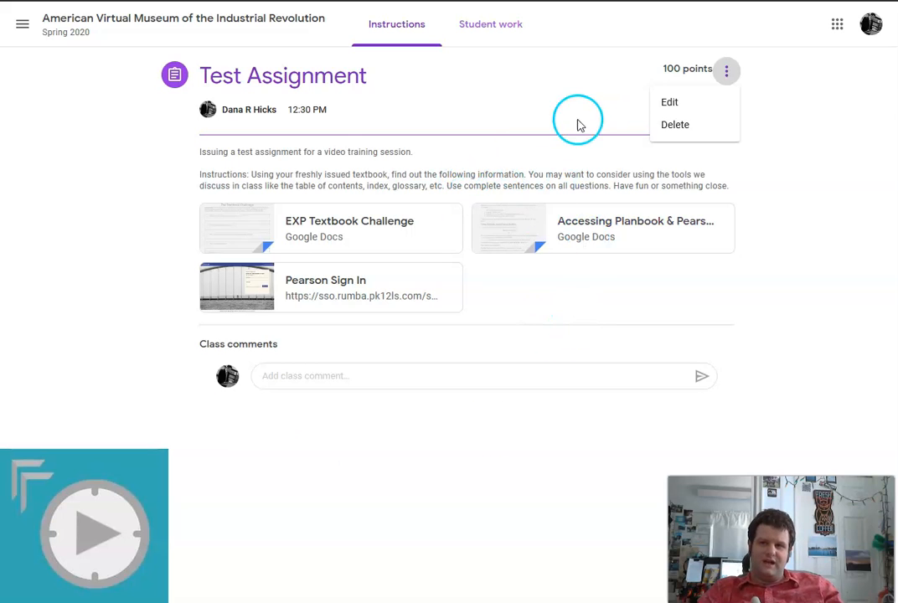
click(468, 25)
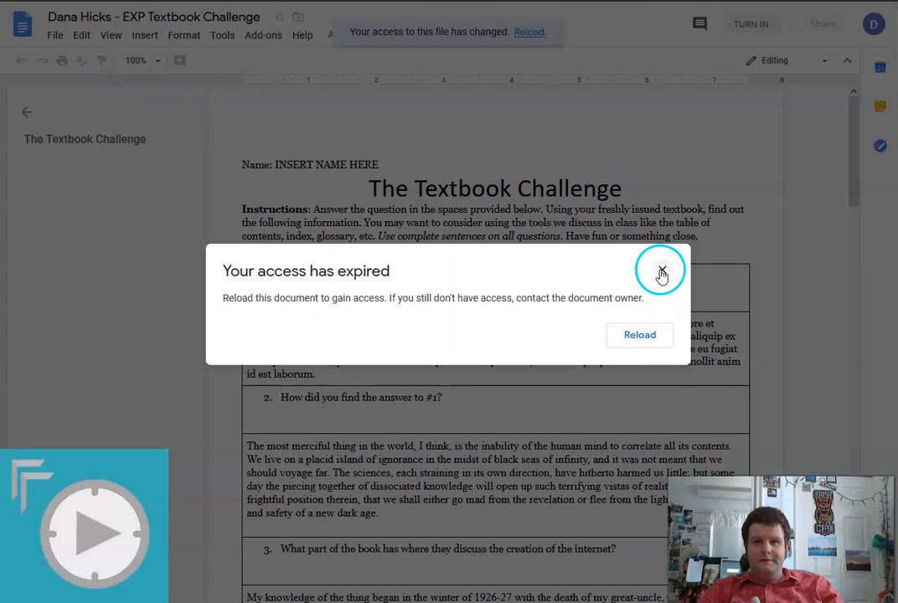
Reload the expired EXP Textbook Challenge document and open the student's turned-in copy from Test Assignment for grading
click(652, 335)
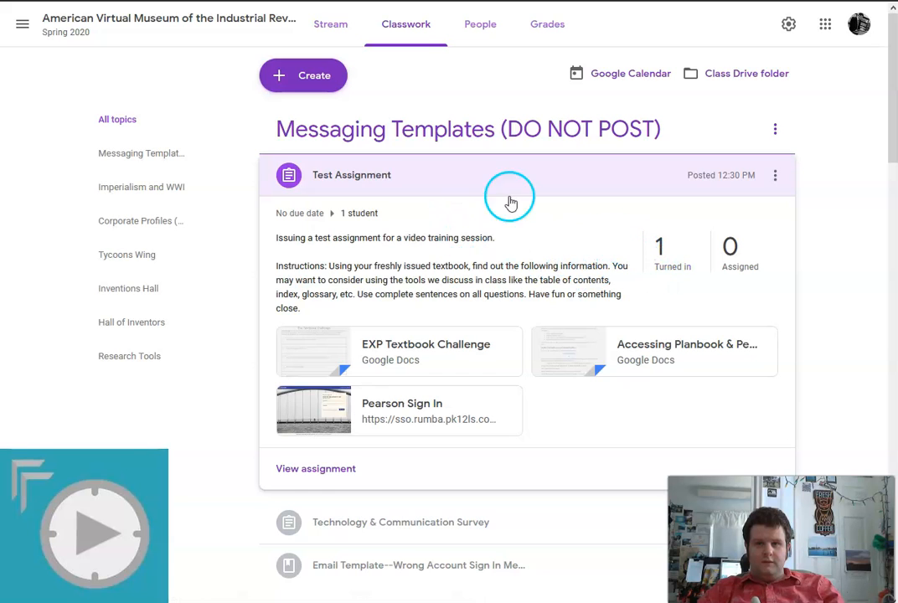
click(293, 468)
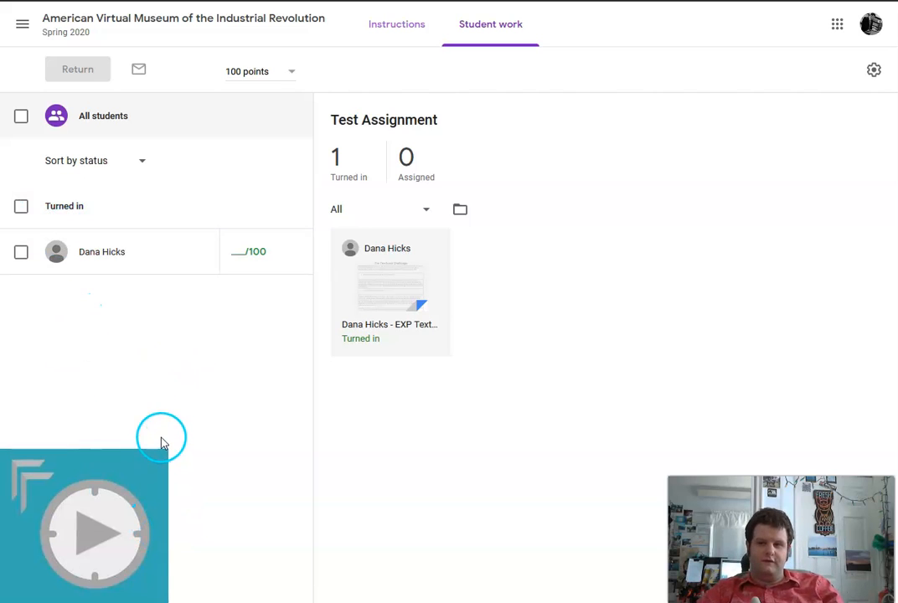
click(380, 263)
click(378, 313)
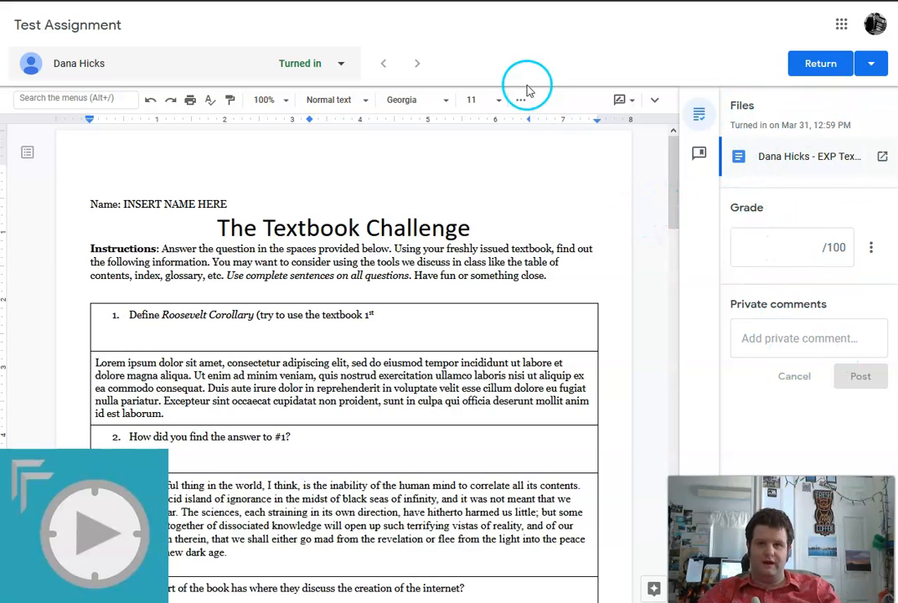
key(ctrl+w)
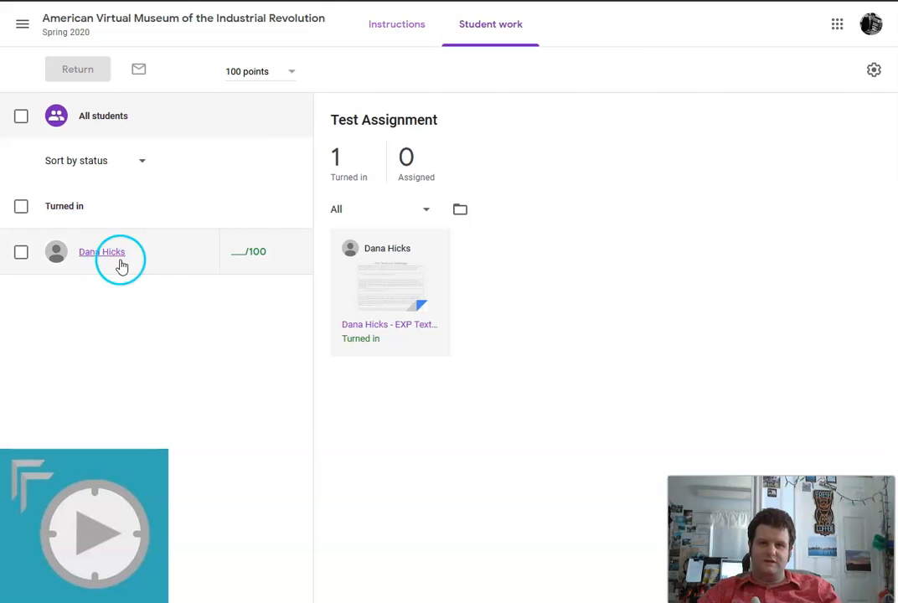
click(236, 258)
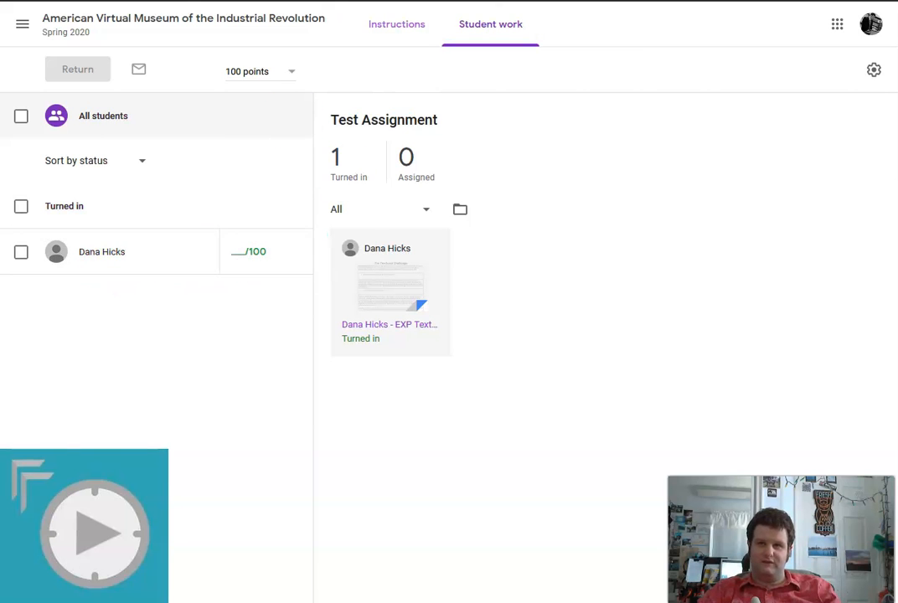
key(ctrl+Tab)
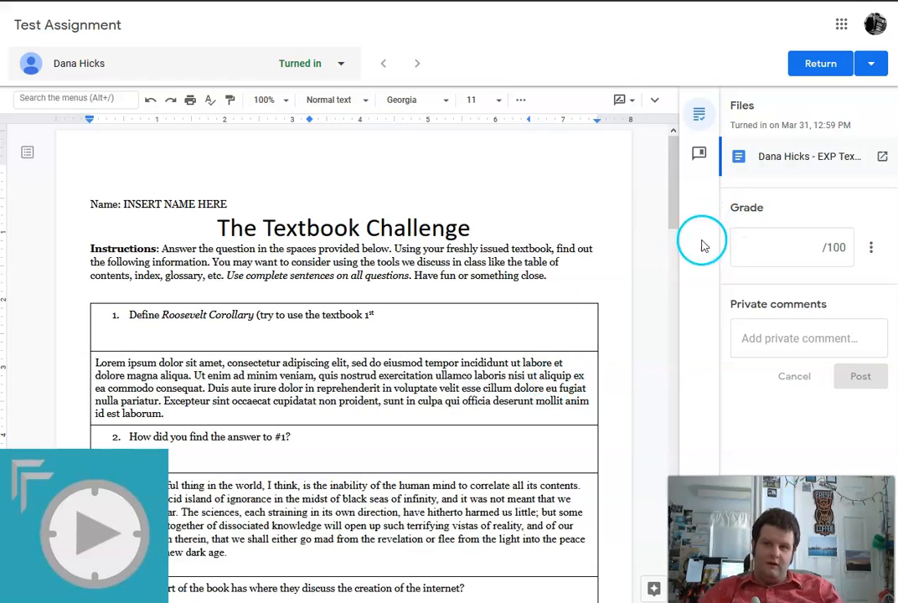
Read through the student's answers to the numbered questions in The Textbook Challenge document
scroll(251, 272, down, 6)
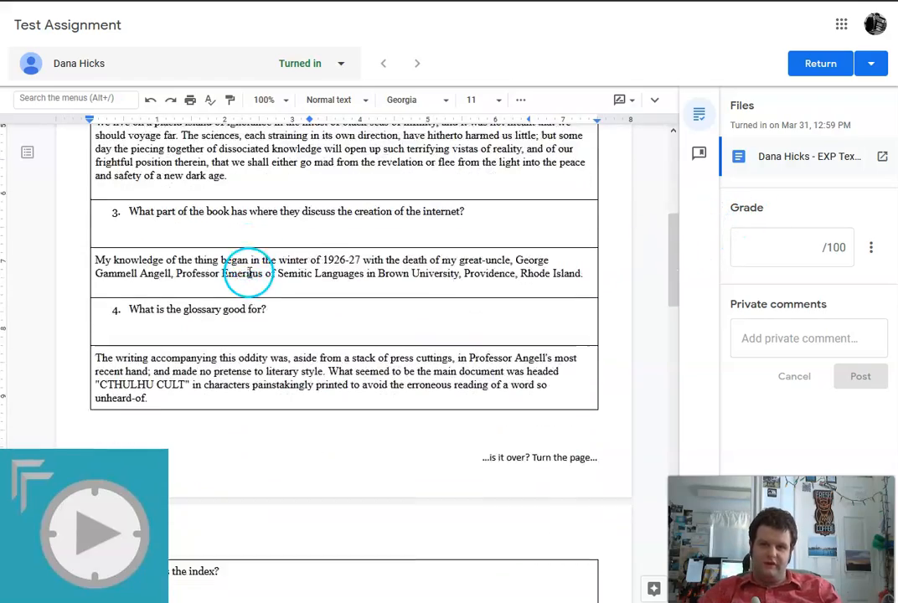
scroll(257, 278, down, 4)
scroll(256, 281, up, 10)
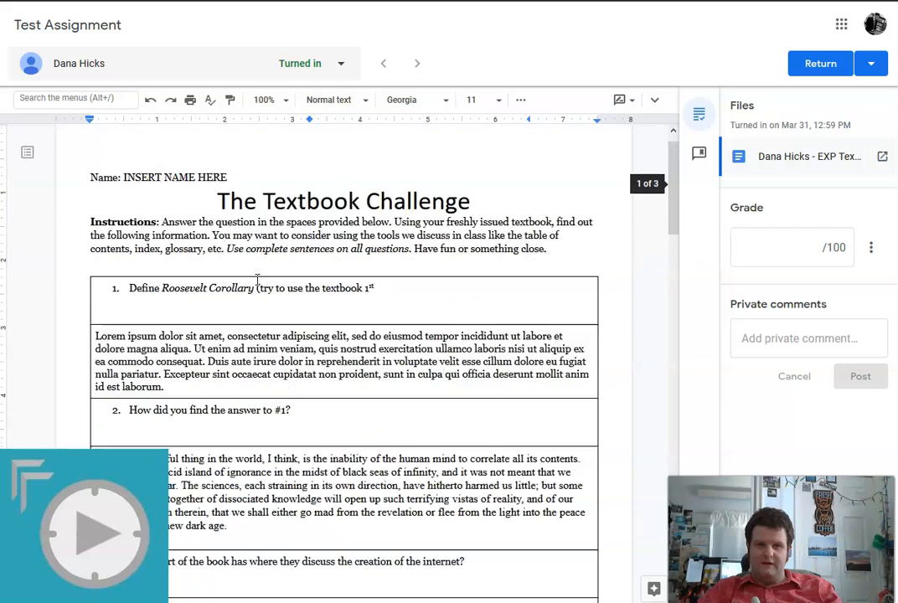
scroll(155, 356, down, 1)
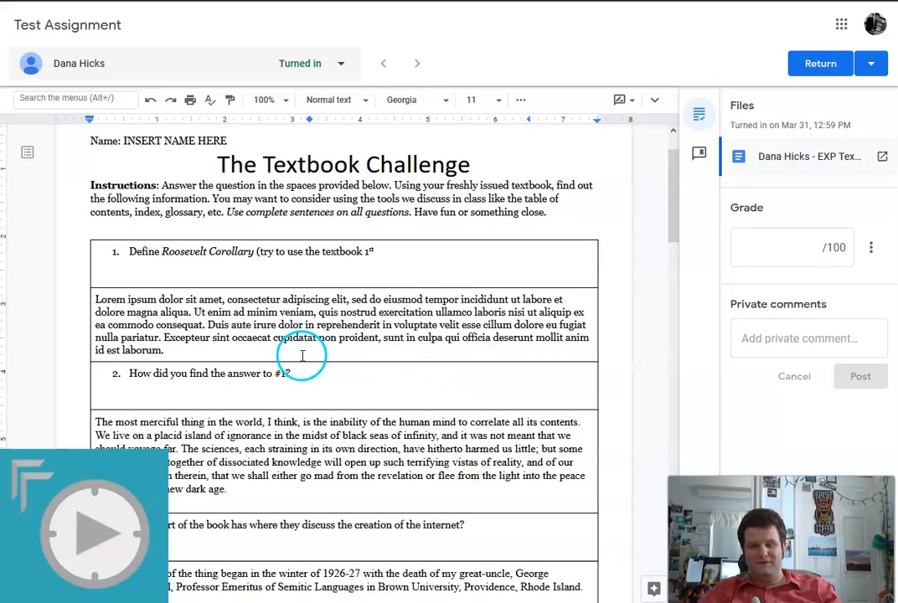
scroll(276, 354, down, 3)
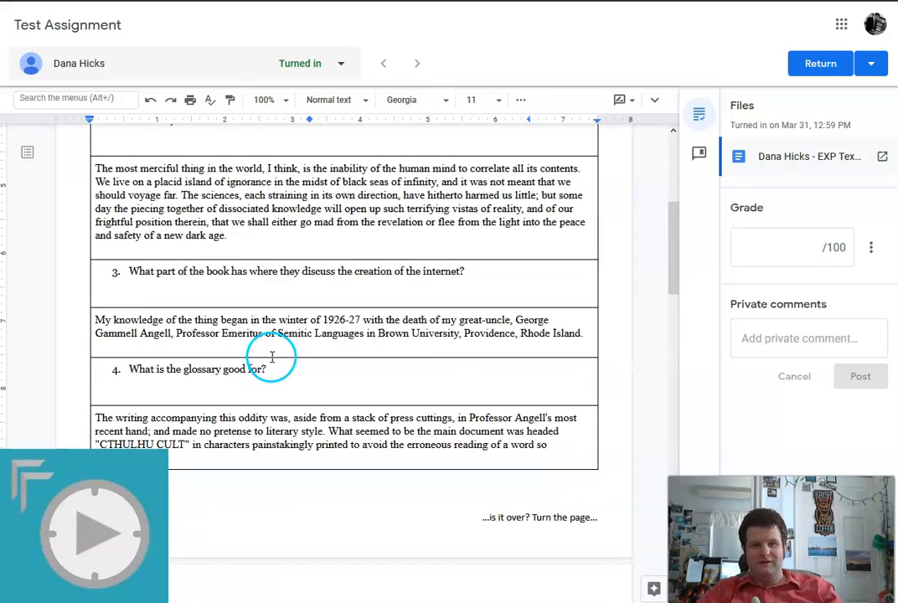
scroll(168, 325, up, 1)
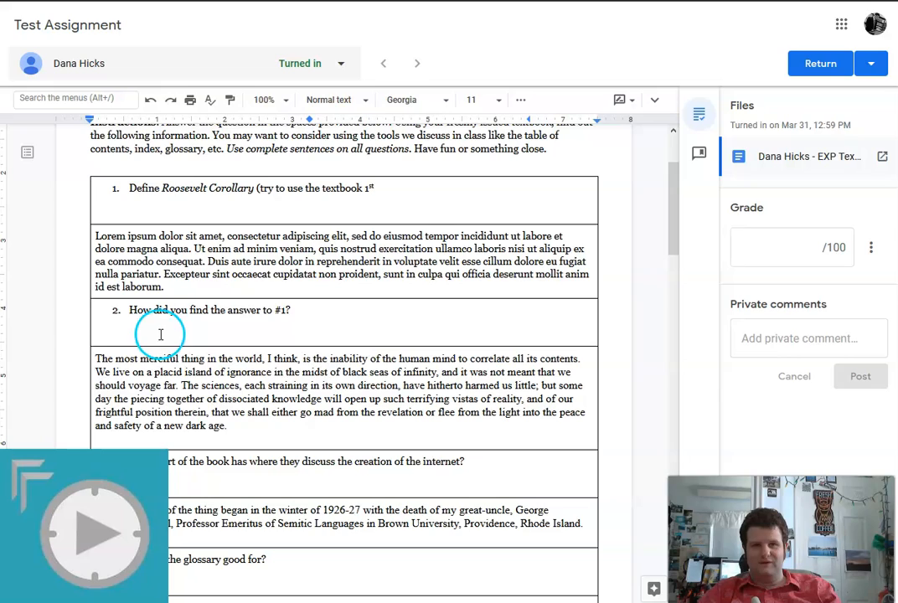
scroll(160, 397, down, 5)
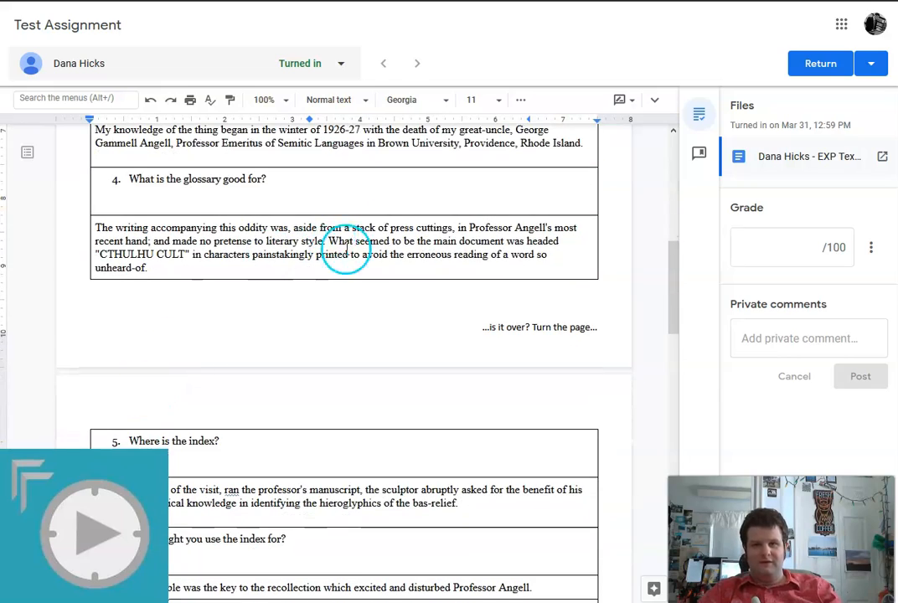
scroll(410, 226, up, 5)
scroll(412, 233, up, 1)
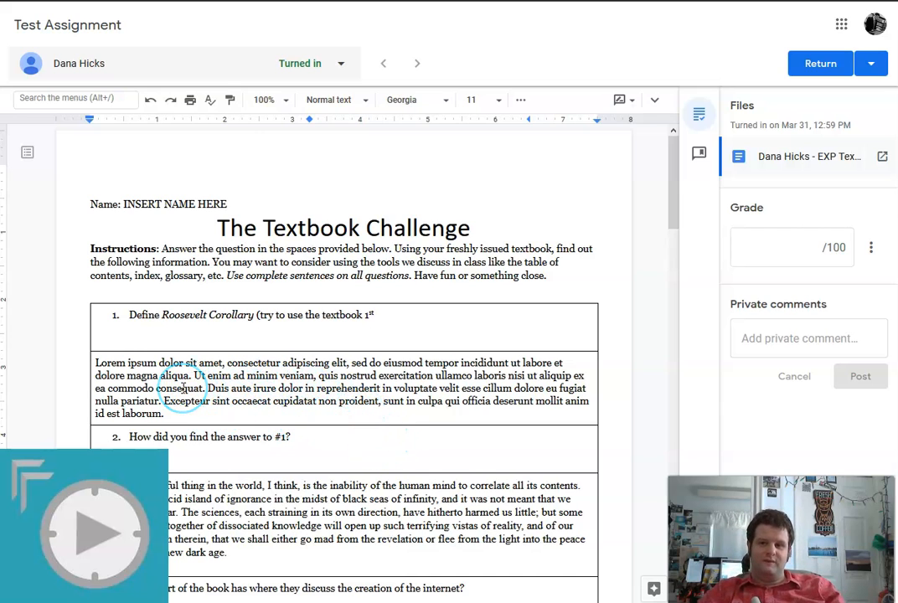
scroll(183, 388, down, 4)
scroll(189, 384, down, 1)
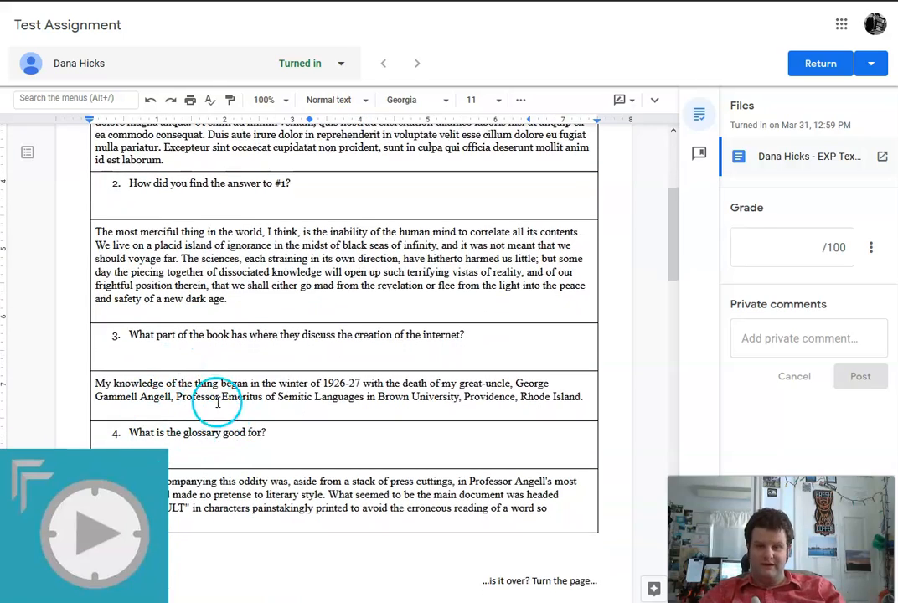
scroll(151, 372, up, 4)
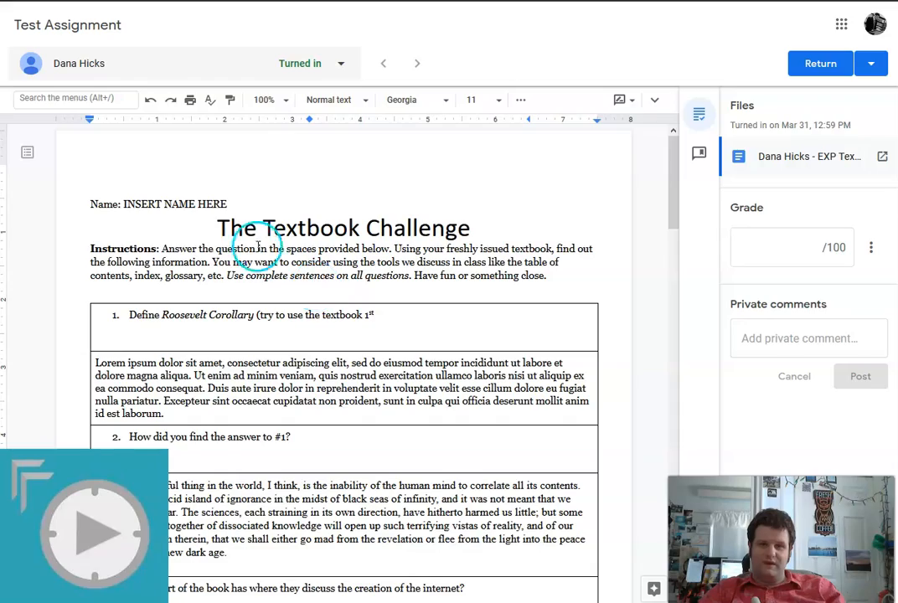
scroll(251, 342, down, 2)
scroll(223, 343, down, 15)
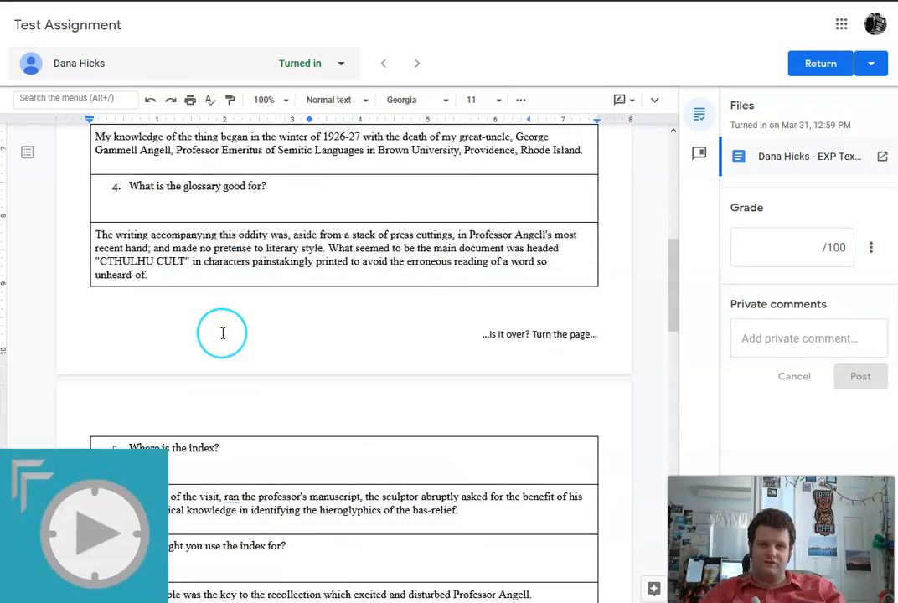
scroll(224, 336, up, 7)
scroll(224, 336, up, 8)
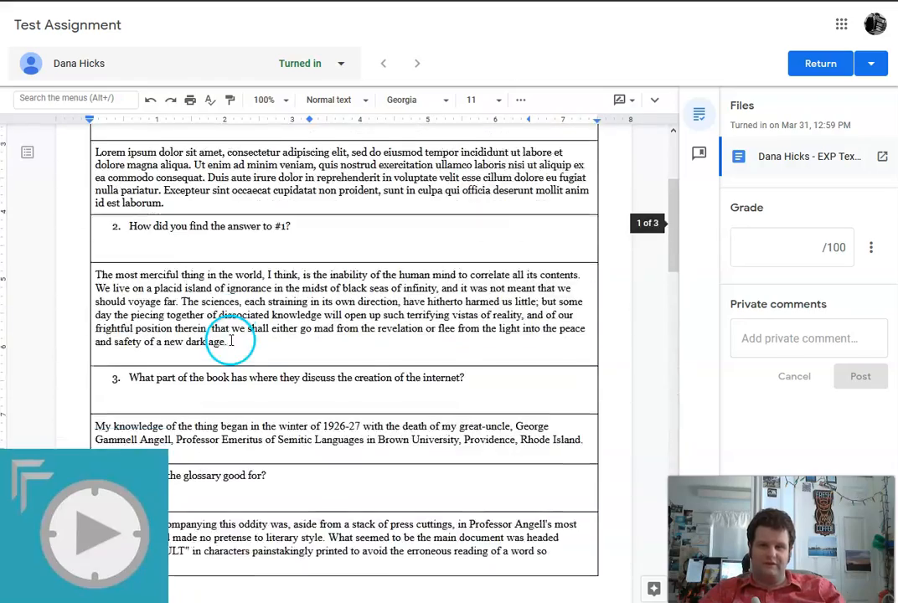
scroll(237, 341, down, 12)
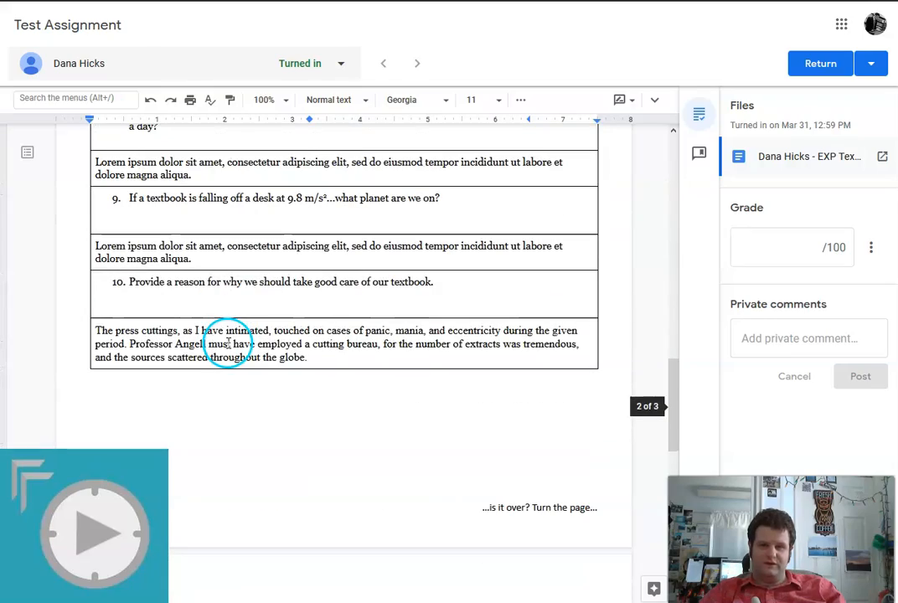
scroll(220, 461, up, 15)
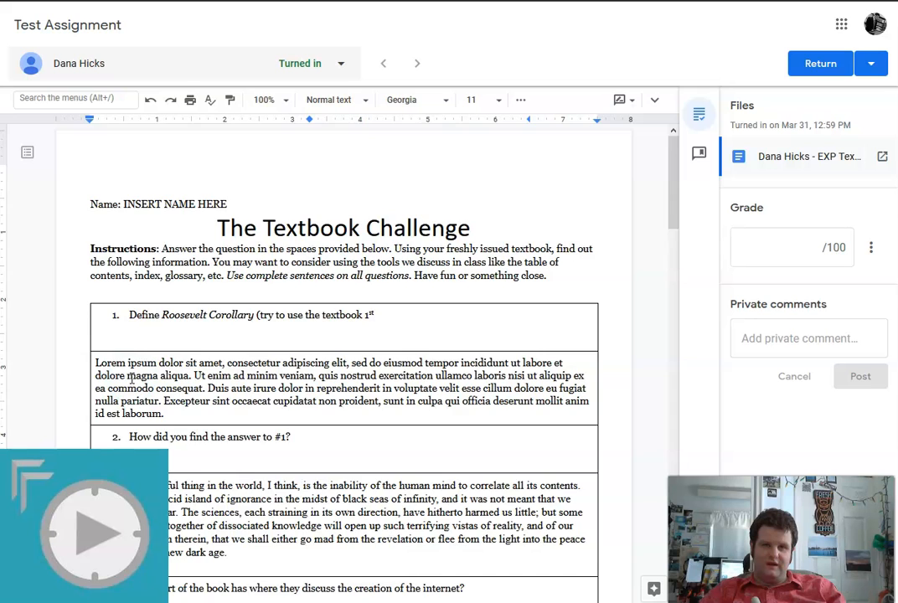
Highlight the student's answer to question 1 in yellow and bring the matching suggestion card fully into view
scroll(130, 379, down, 1)
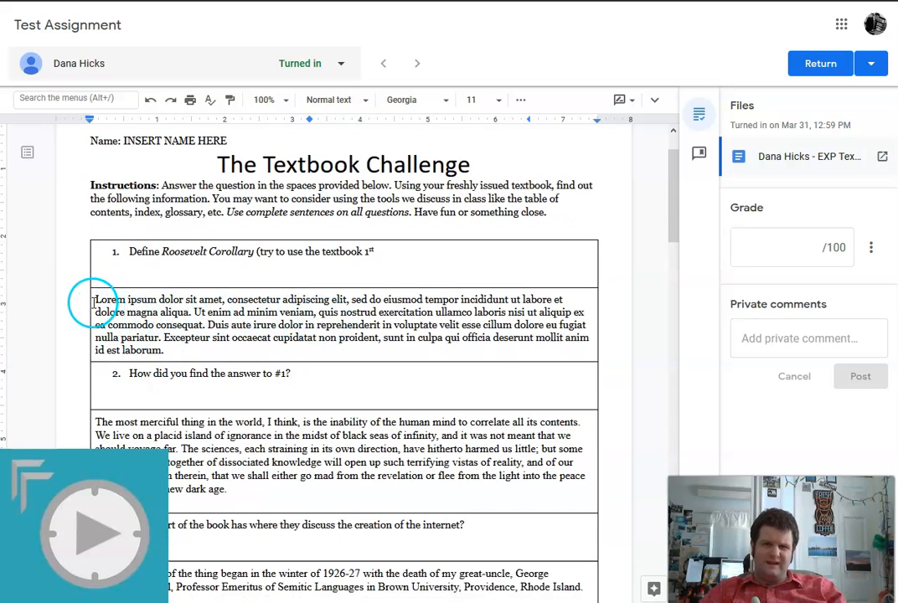
drag(94, 300, 358, 348)
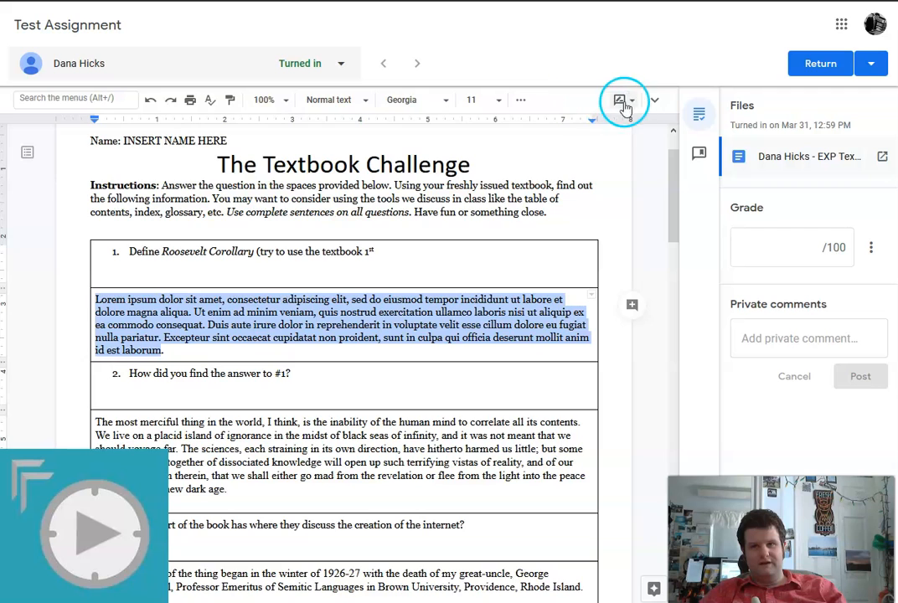
click(654, 100)
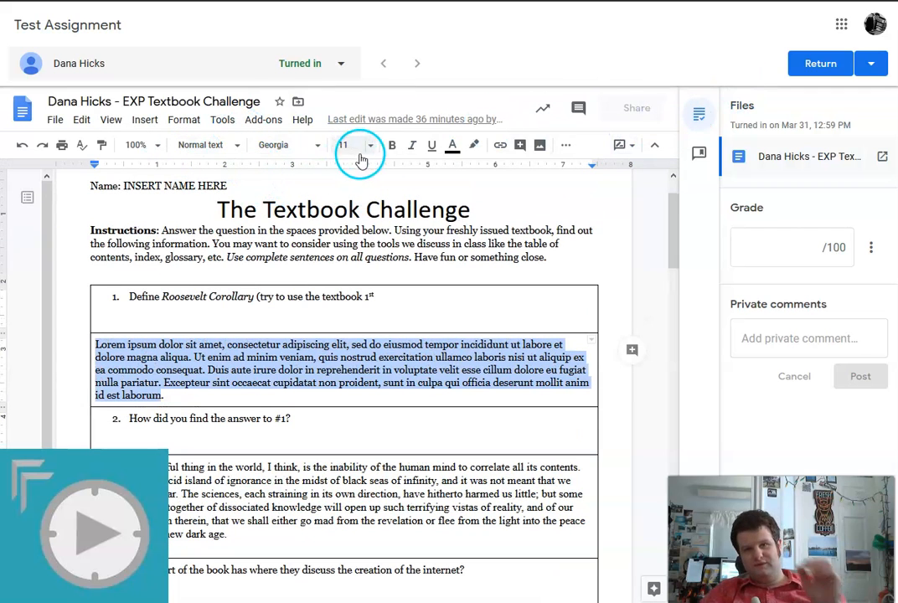
click(474, 149)
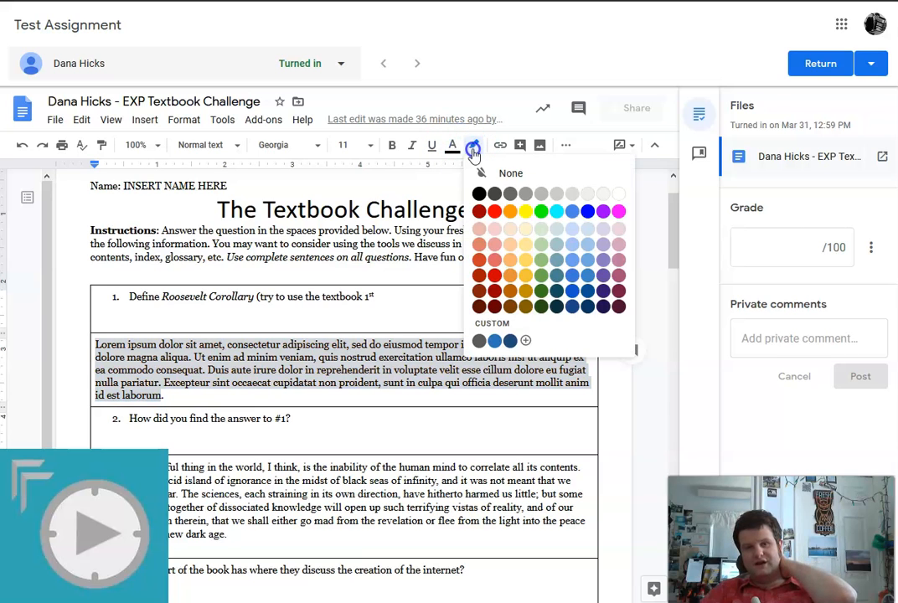
click(527, 214)
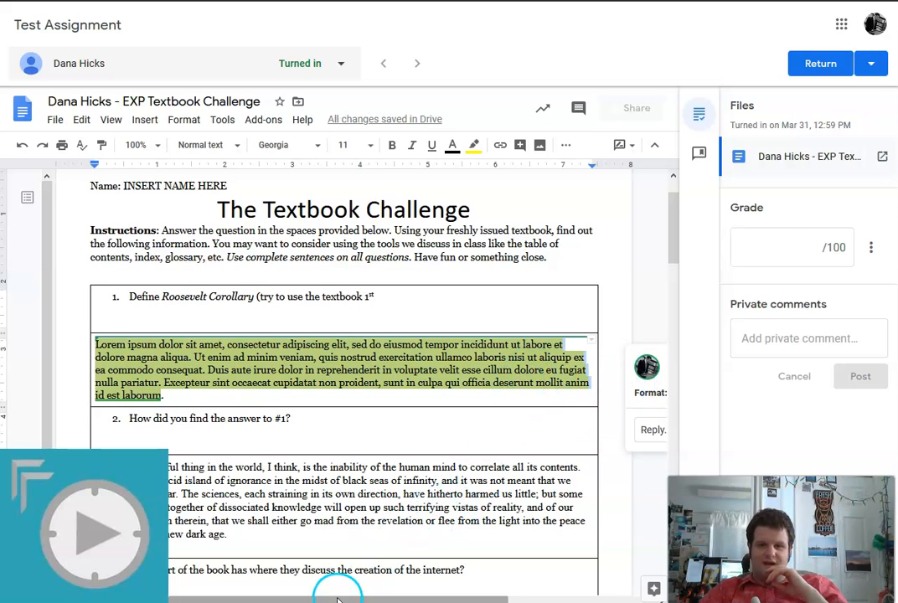
drag(337, 597, 471, 580)
click(616, 395)
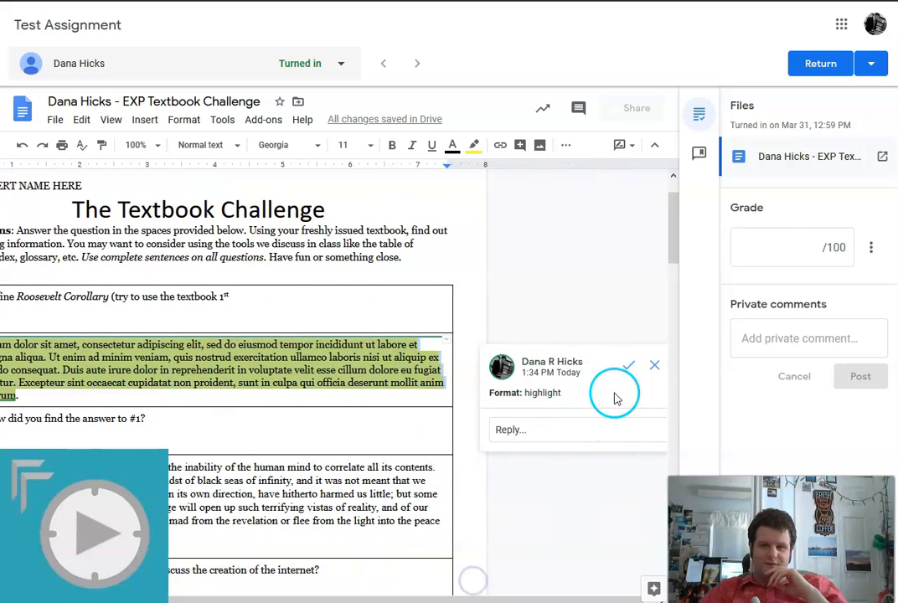
Reply "Comments" to the highlight suggestion on the student's answer to question 1
click(526, 429)
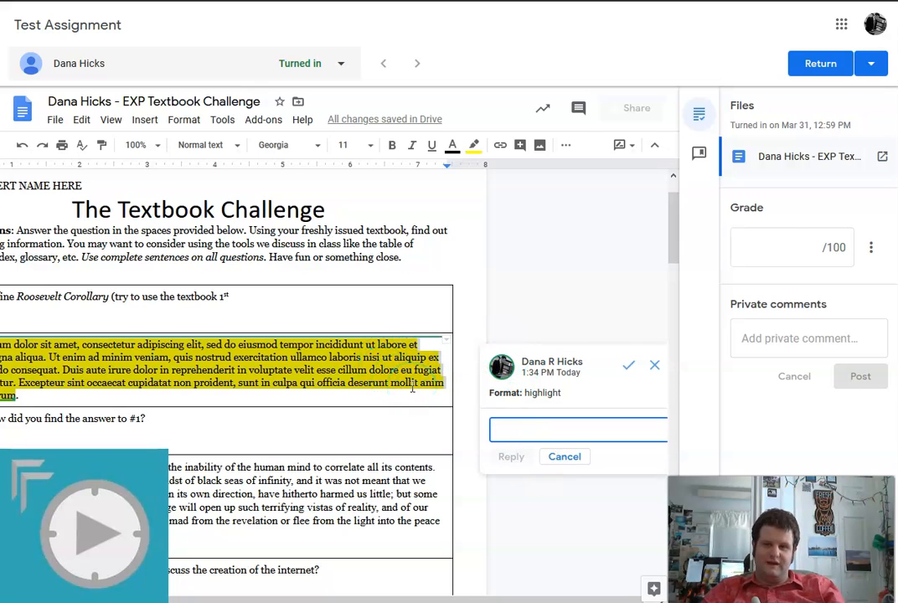
text(Comments)
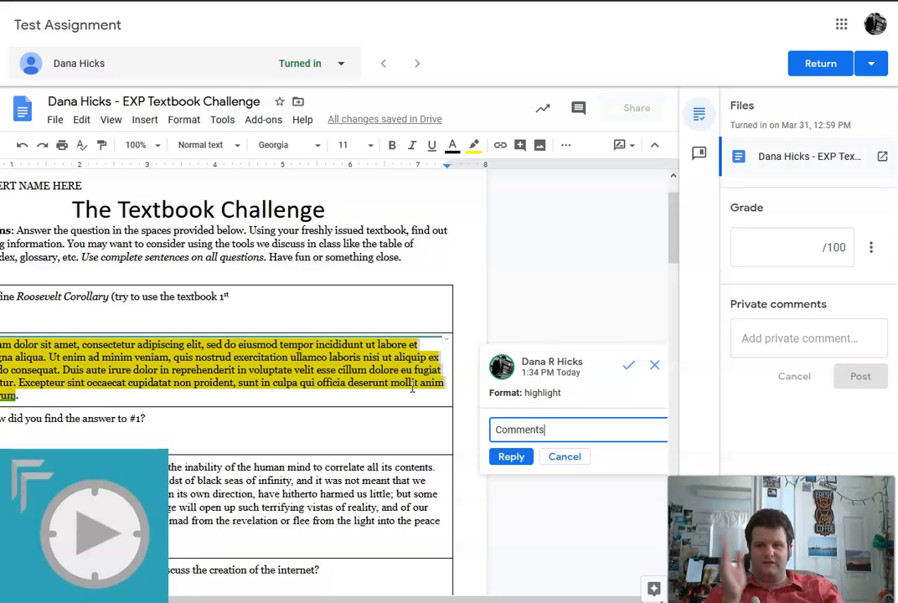
click(414, 391)
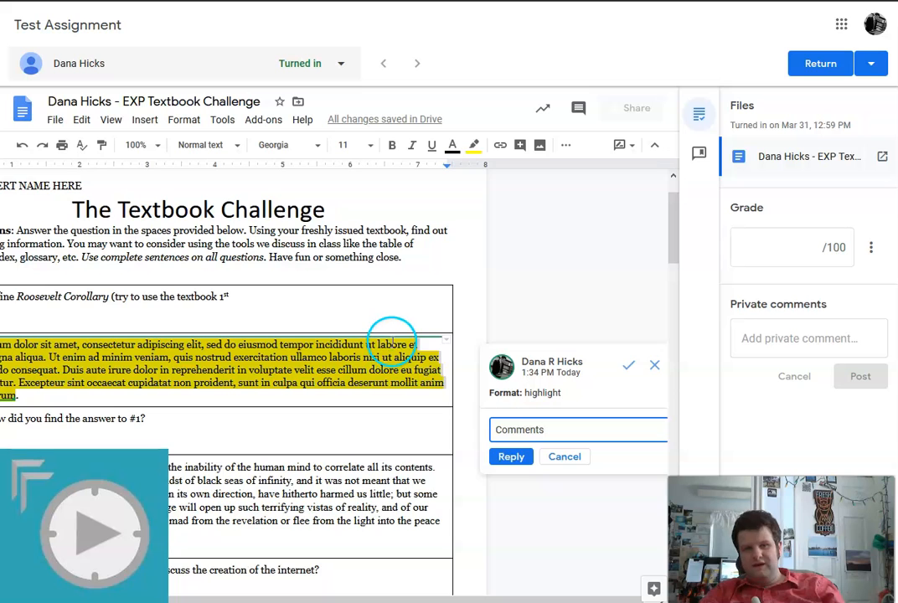
scroll(394, 344, down, 2)
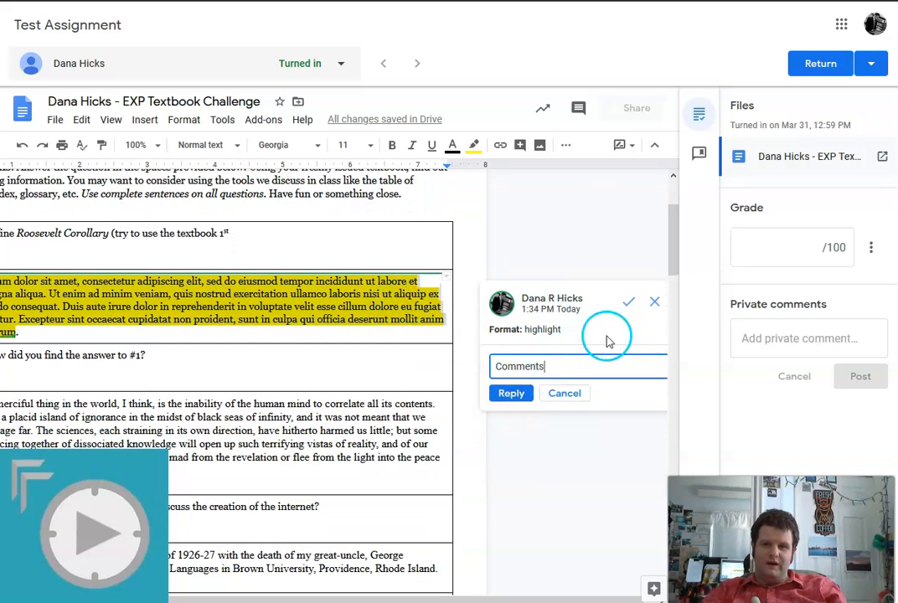
click(513, 395)
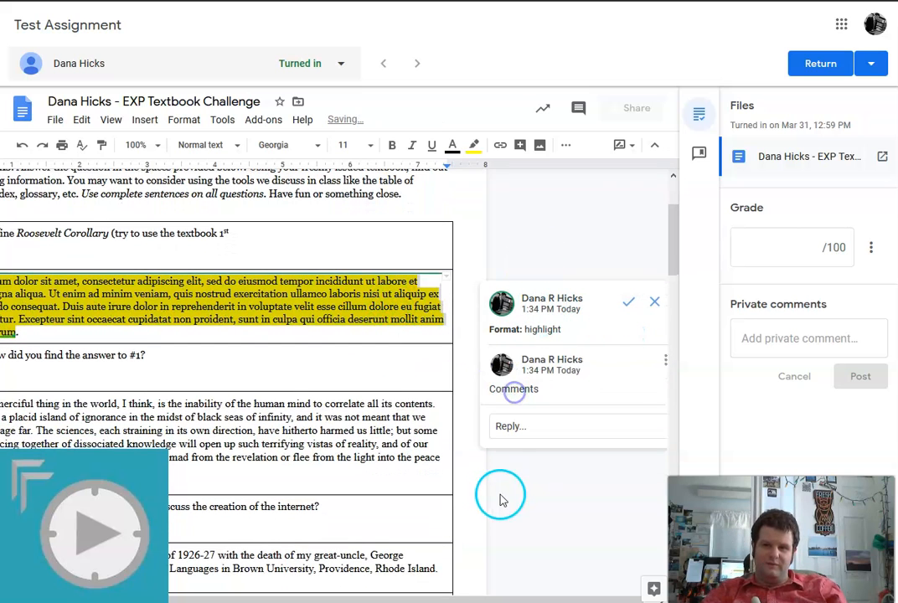
Comment "Oh, that's amusing way of looking at things." on the first line of the student's answer to question 2
drag(465, 599, 241, 591)
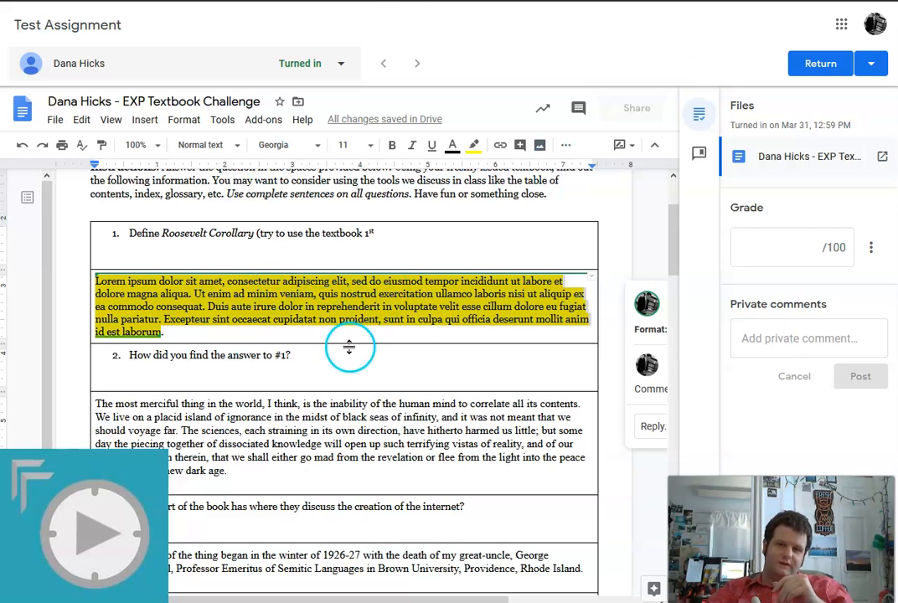
scroll(349, 346, down, 2)
drag(98, 340, 578, 340)
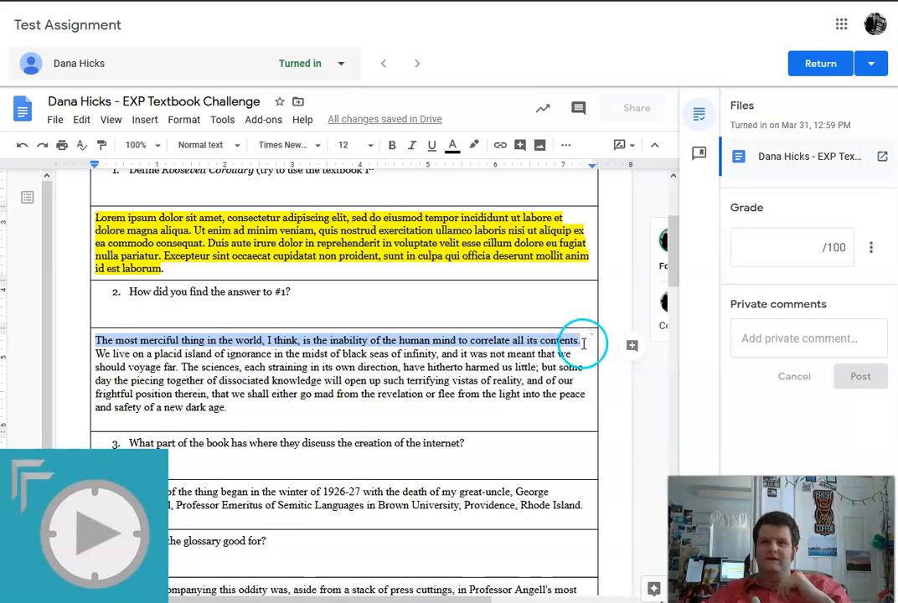
click(633, 354)
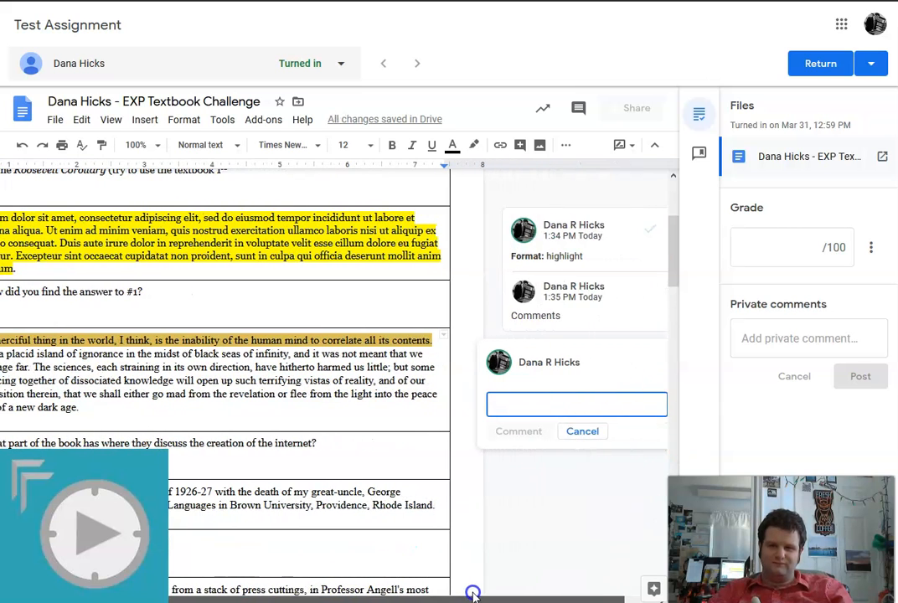
text(Oh)
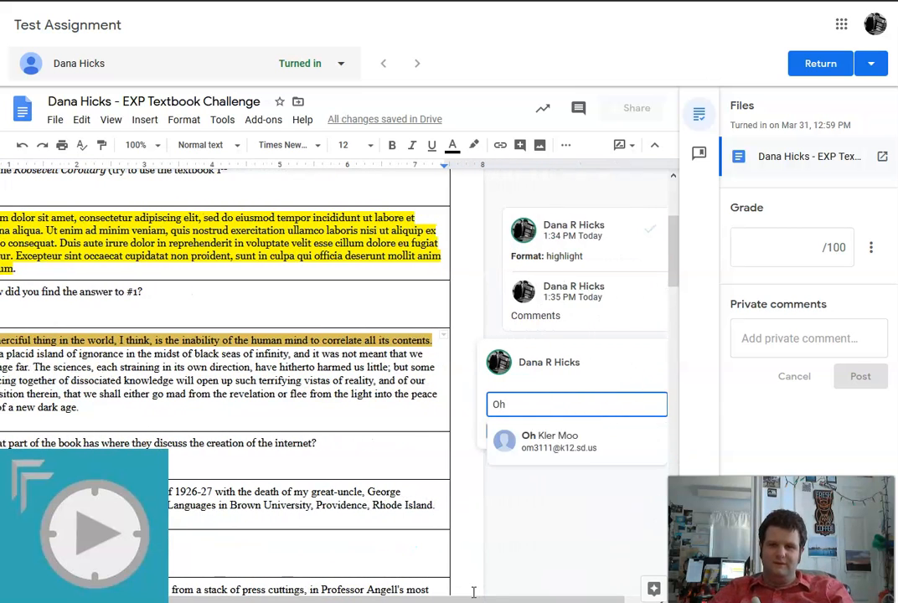
text(, theat' an)
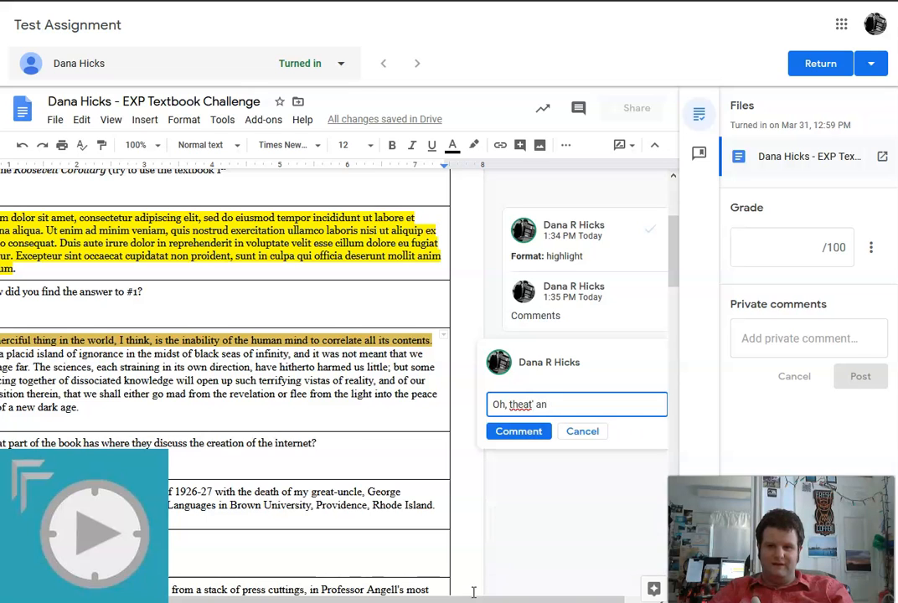
key(BackSpace)
key(BackSpace)
text(at's)
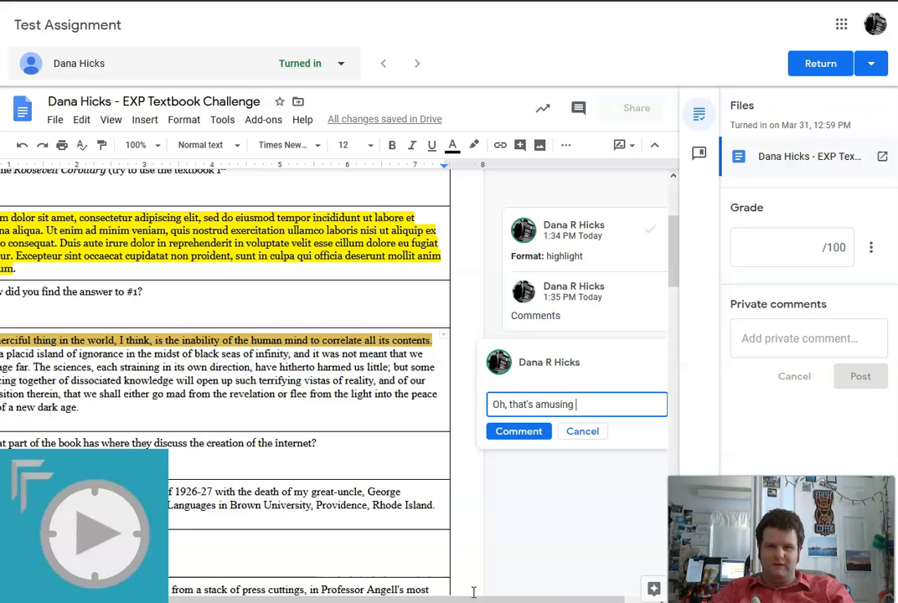
text( amusing way of loo)
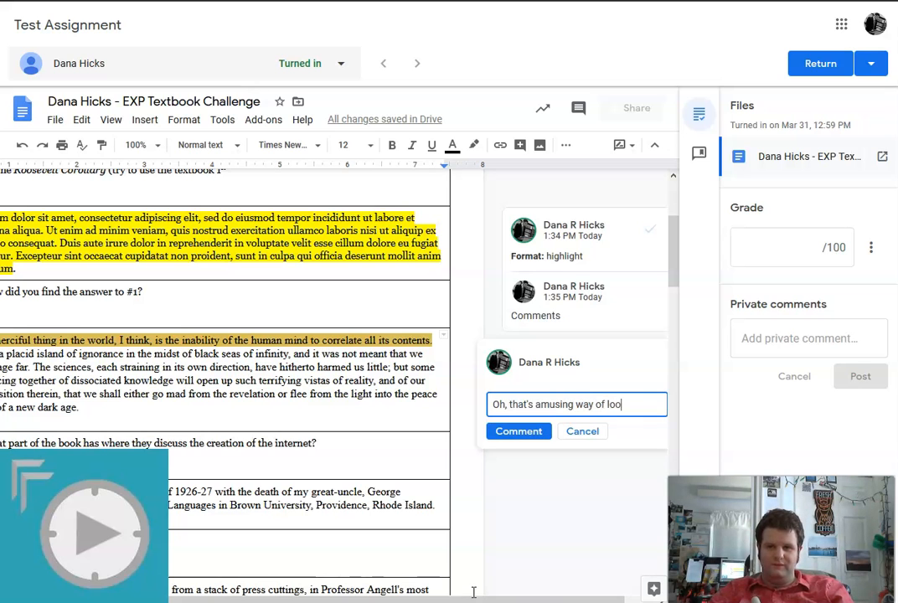
text(king at things.)
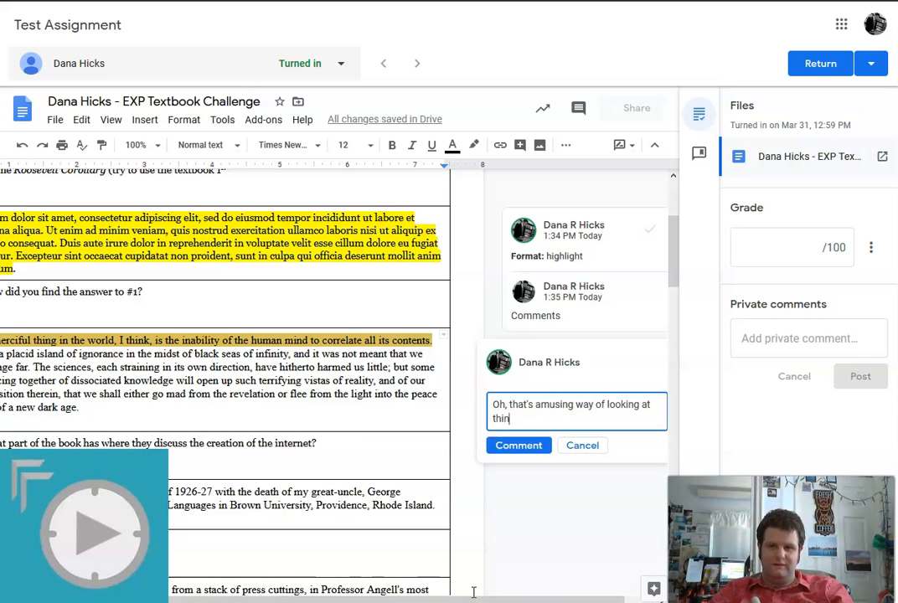
click(521, 447)
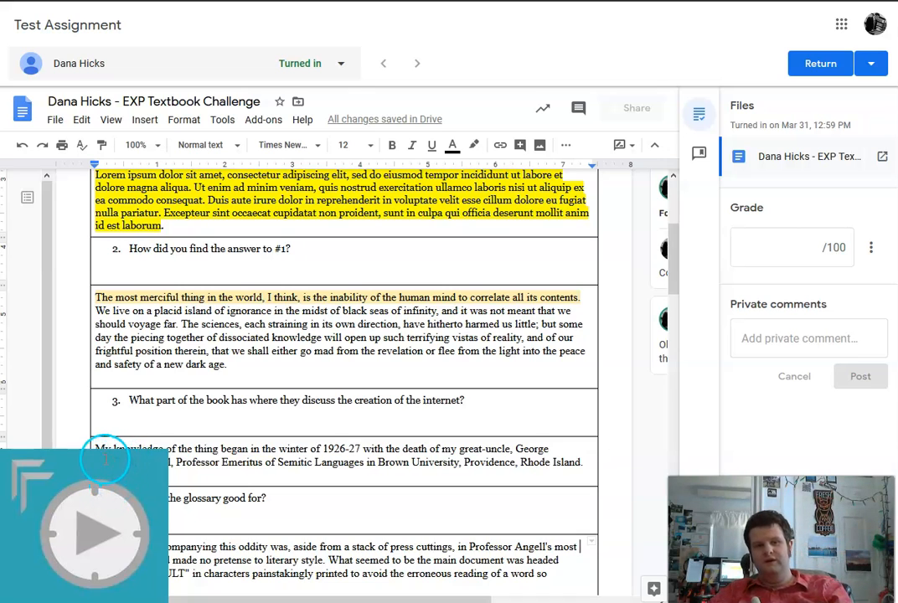
Comment "This does not address the question at all." on the student's whole answer to question 3
drag(94, 453, 627, 460)
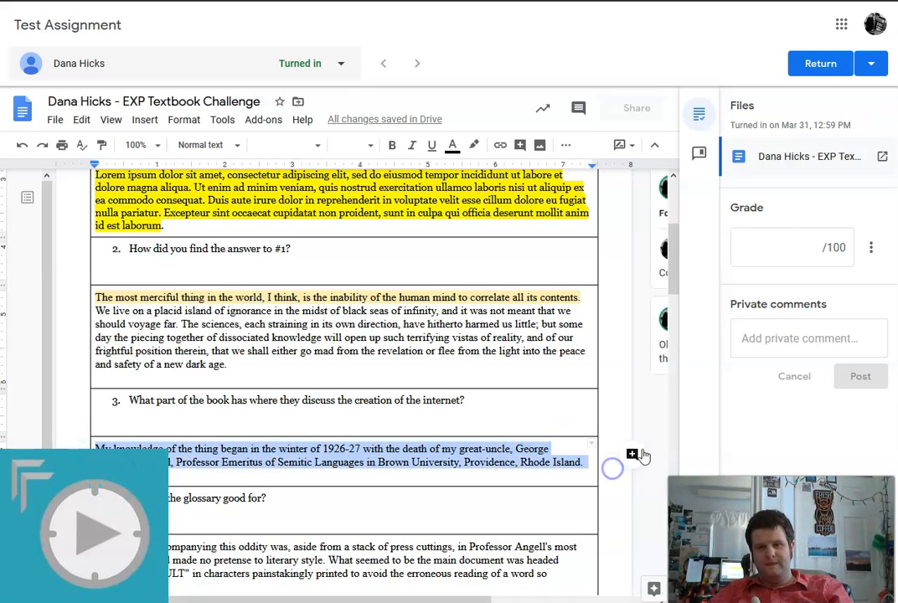
click(632, 456)
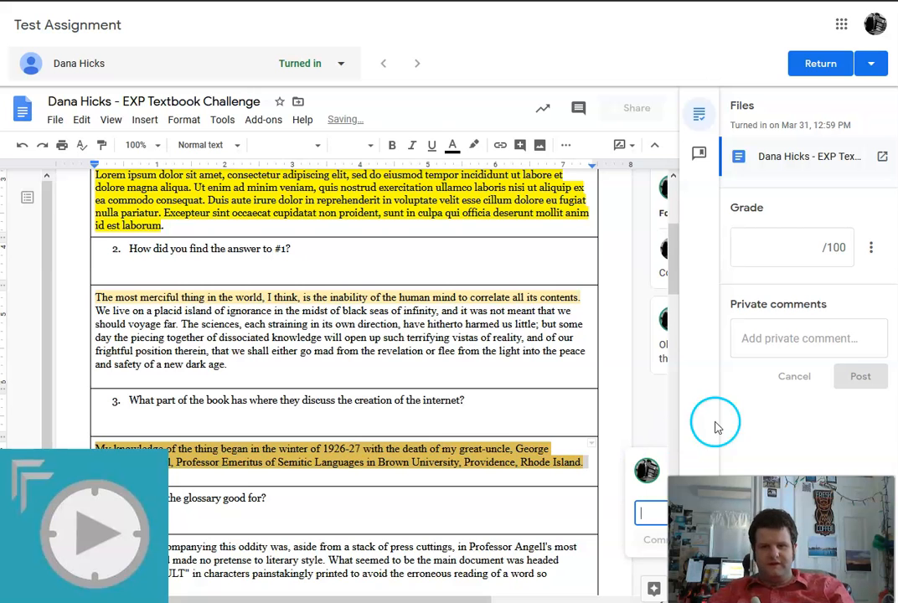
drag(361, 595, 531, 590)
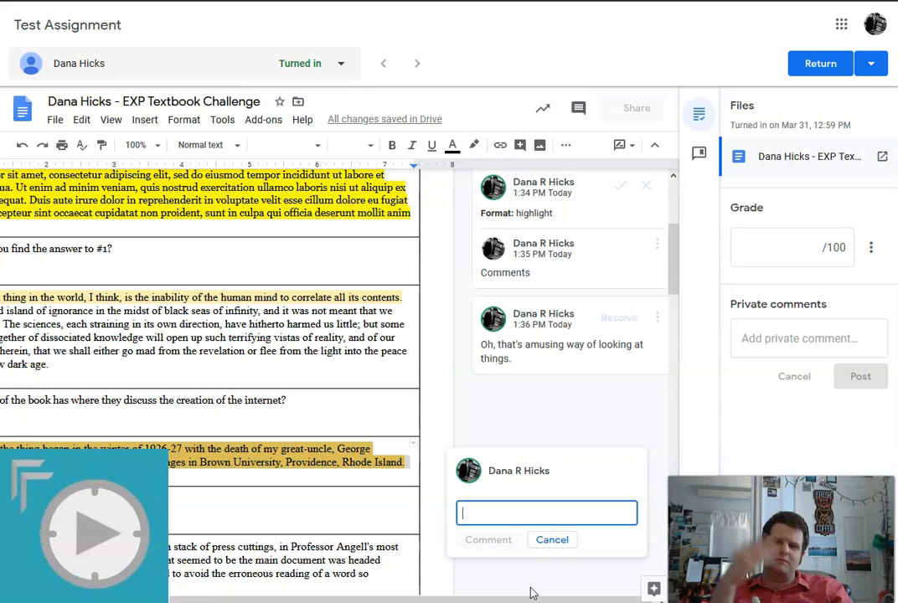
text(This does n)
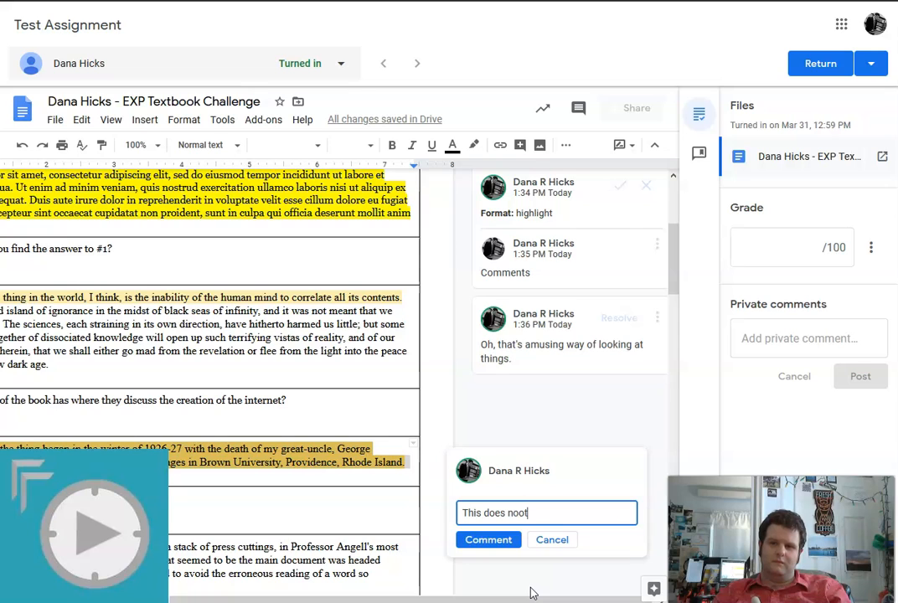
text(ot address the )
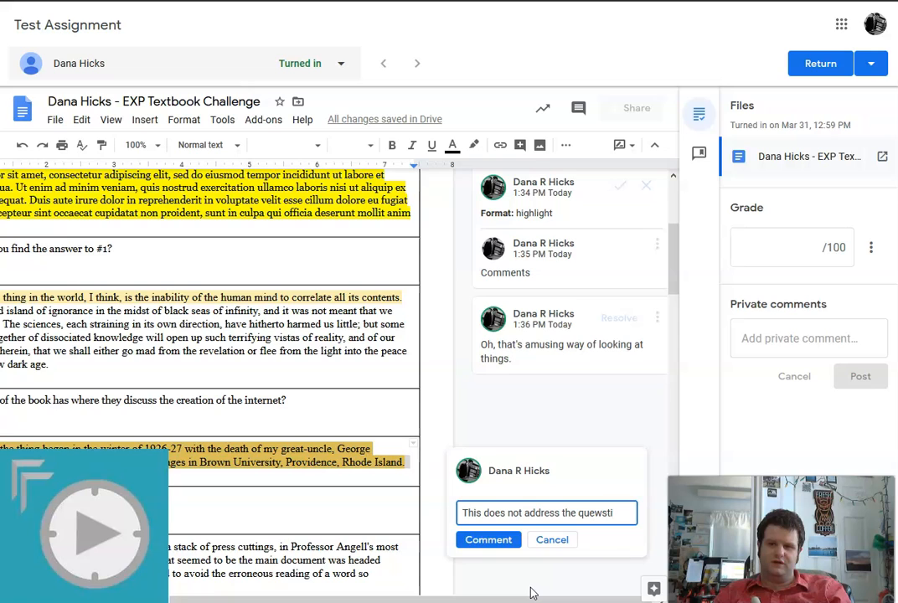
text(question at)
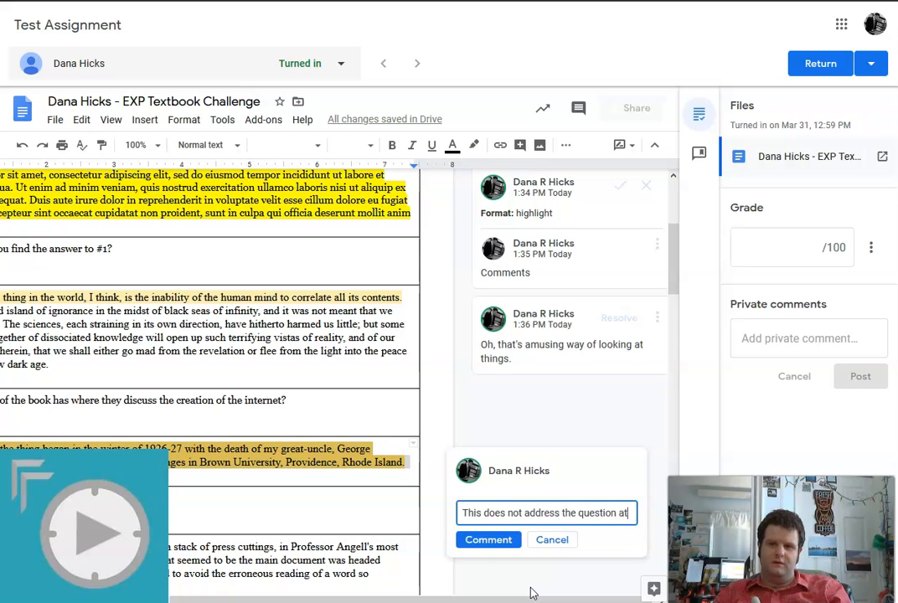
text( all.)
click(465, 554)
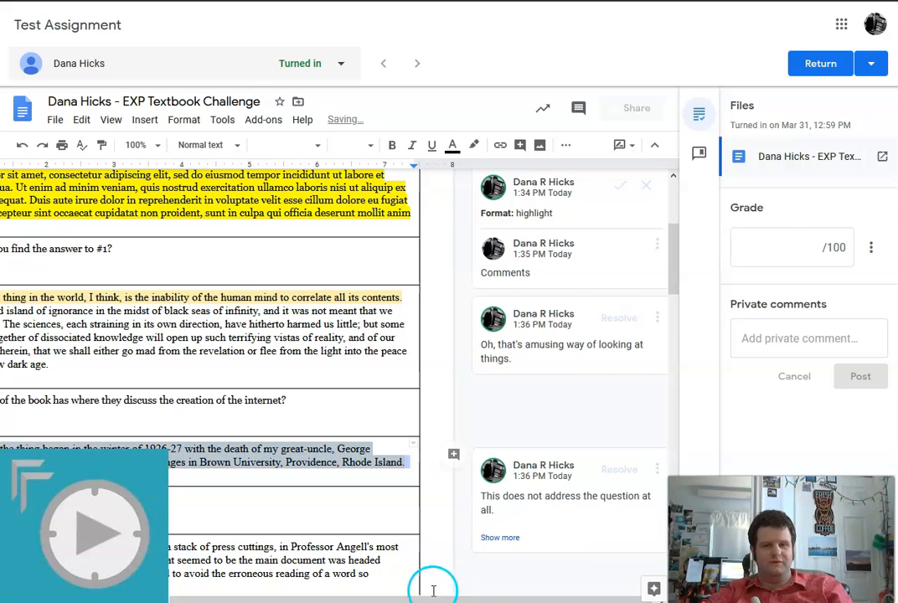
Check the posted comments beside the answers to questions 2 and 3, and view the answer to question 4
drag(401, 594, 220, 587)
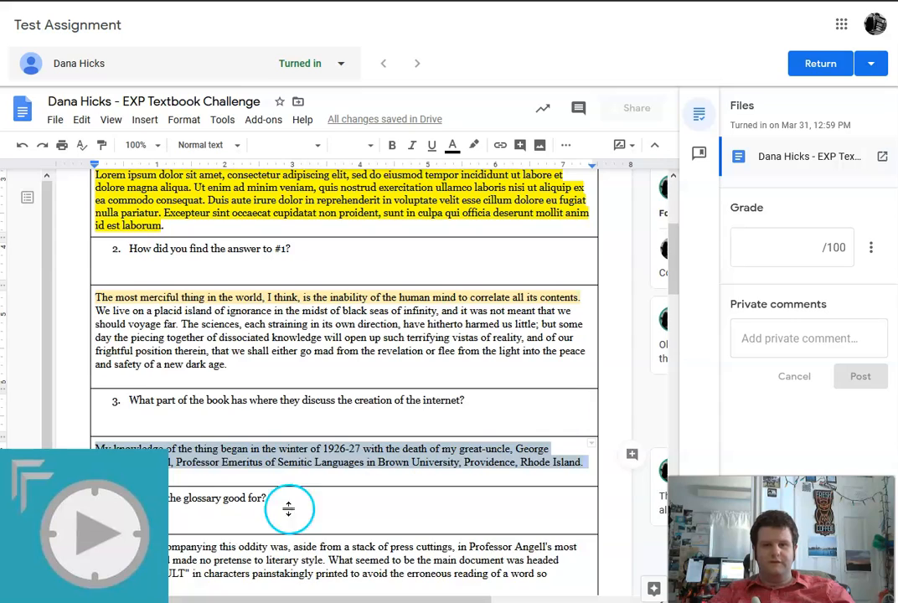
scroll(185, 520, down, 2)
scroll(352, 401, up, 1)
click(525, 428)
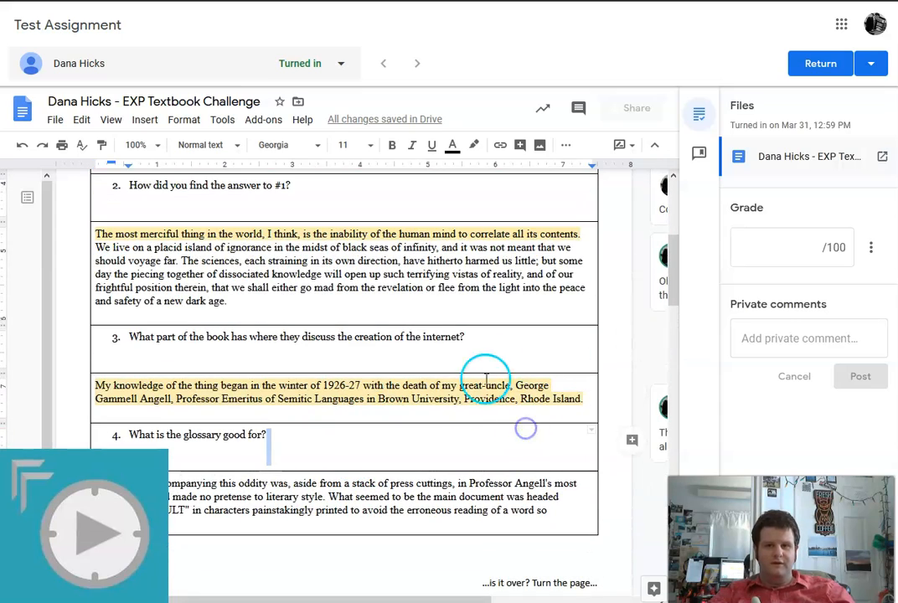
drag(303, 597, 581, 596)
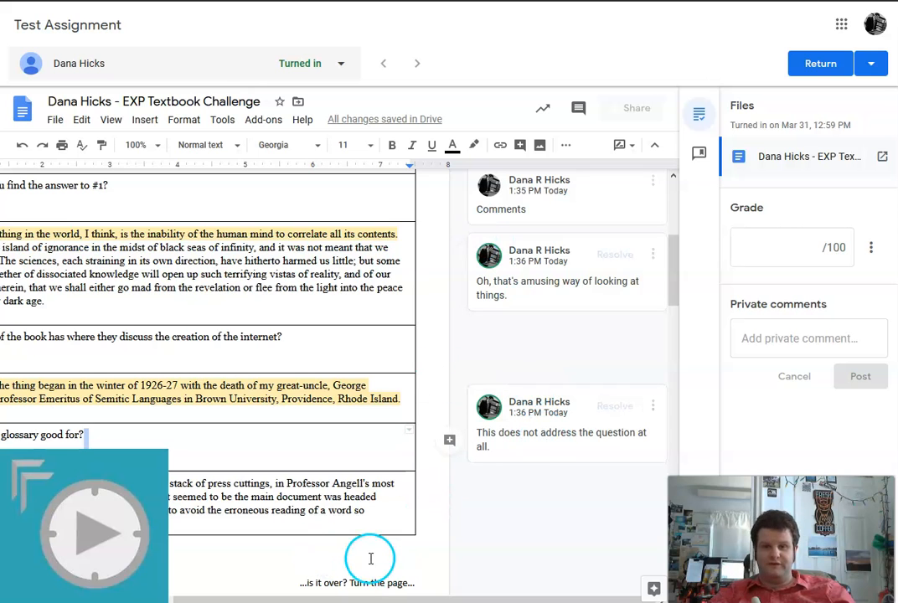
drag(345, 596, 158, 576)
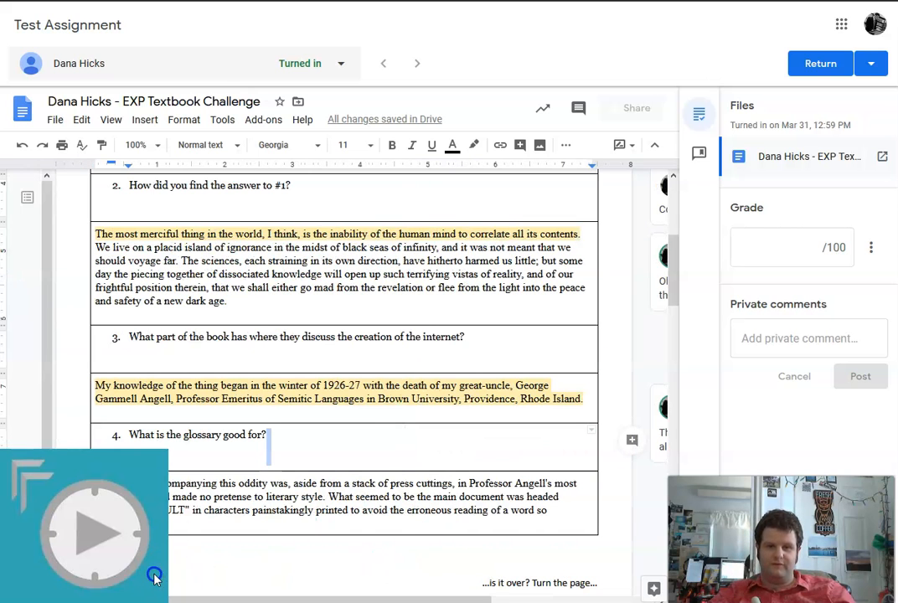
scroll(170, 456, down, 4)
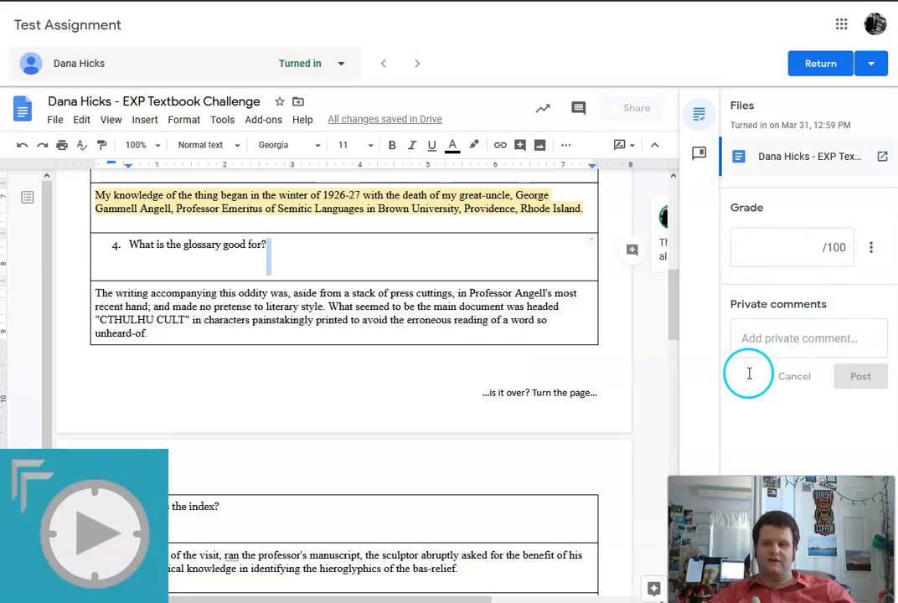
Post the private comment "Use the textbook you turkey!" to the student
click(806, 337)
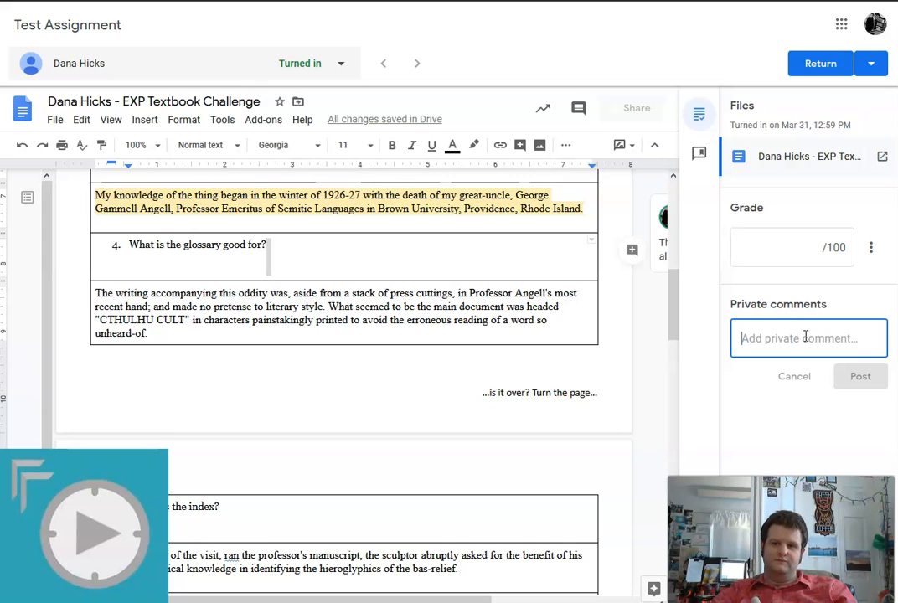
text(Du)
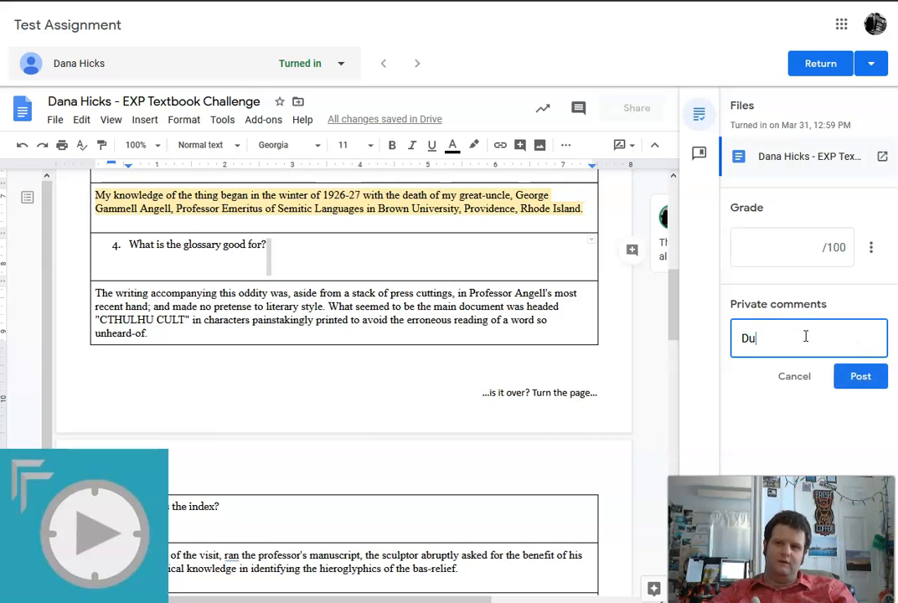
key(BackSpace)
text(Use the textbook you turk)
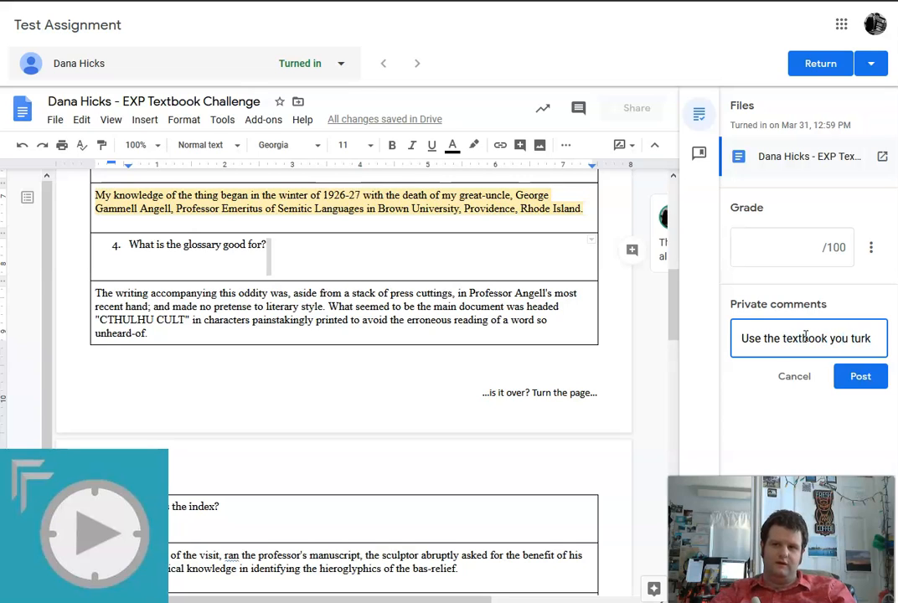
text(ey!)
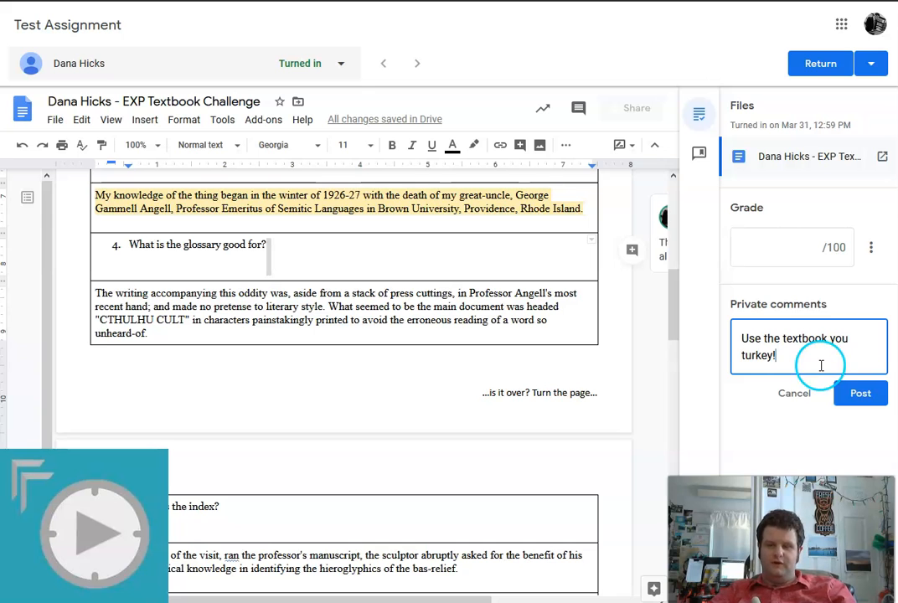
click(860, 394)
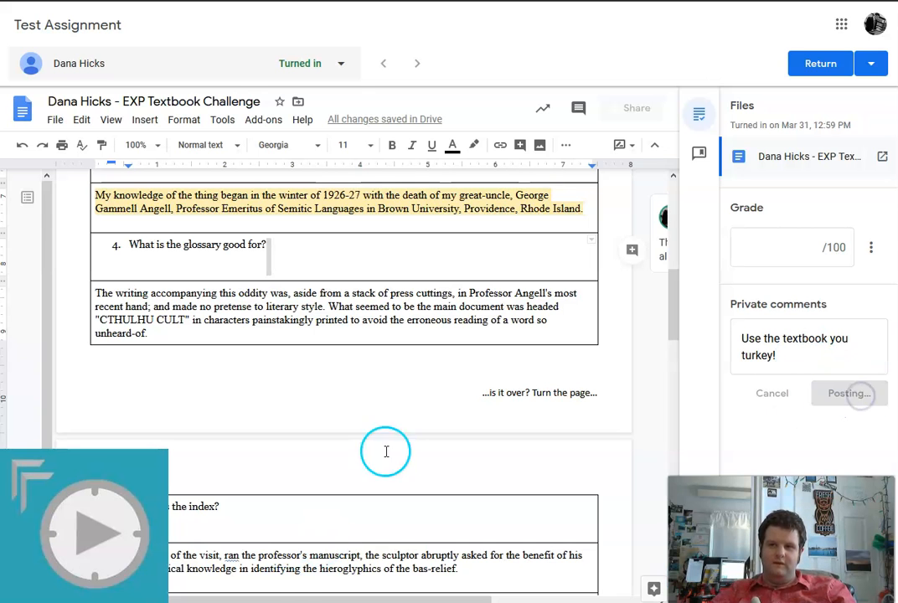
Look back through the marked-up answers in The Textbook Challenge document, including the questions on its second page
scroll(420, 401, up, 8)
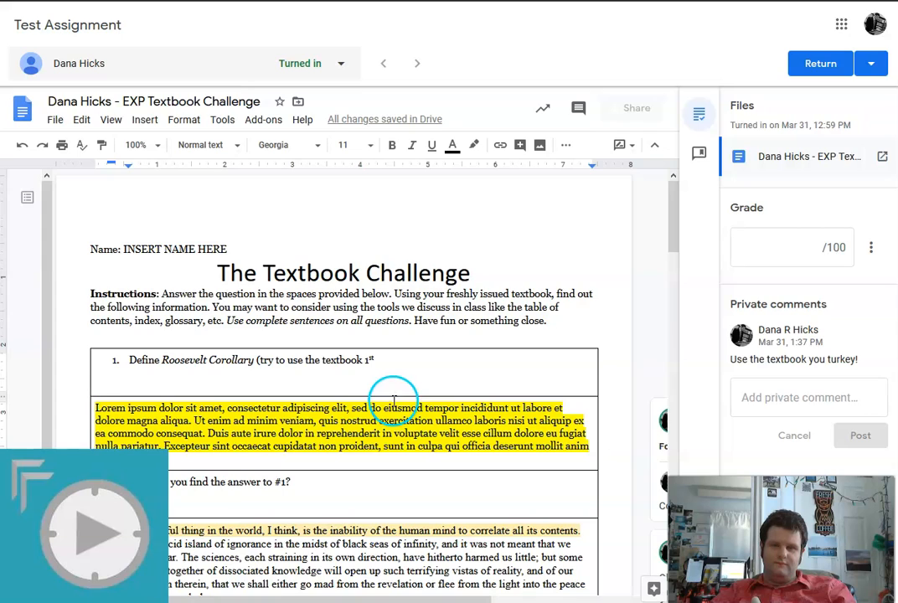
scroll(367, 395, down, 8)
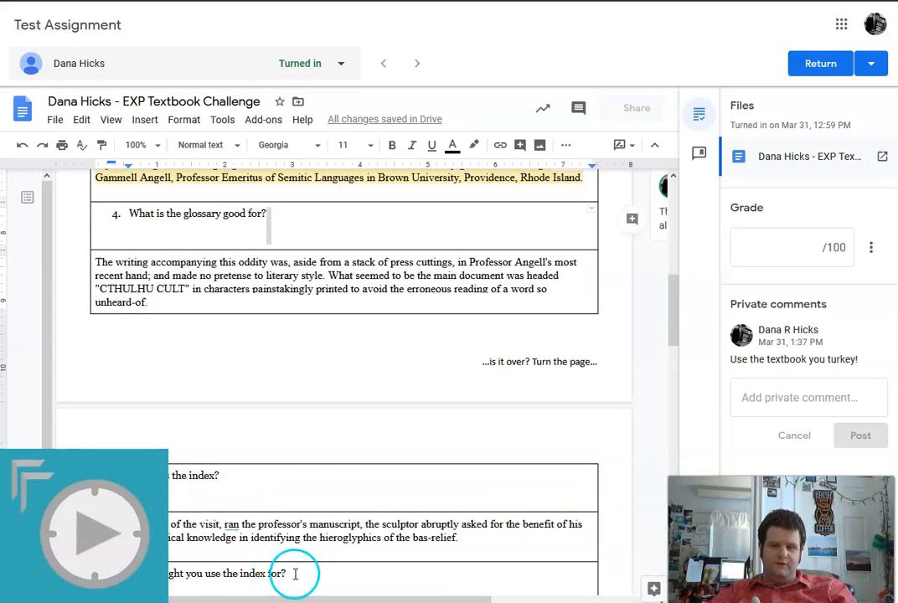
scroll(271, 475, down, 2)
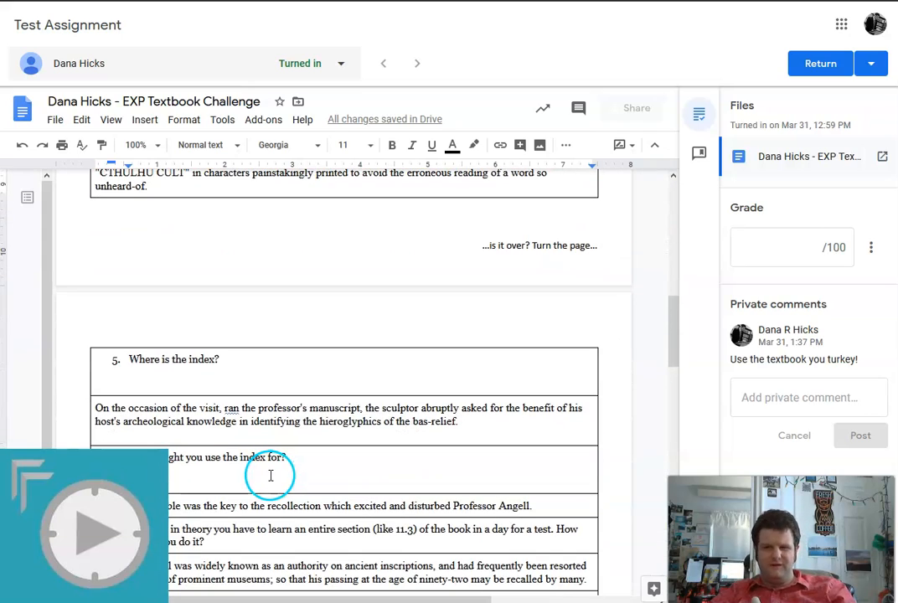
scroll(274, 475, down, 5)
scroll(291, 503, up, 6)
scroll(302, 479, up, 8)
scroll(311, 472, down, 6)
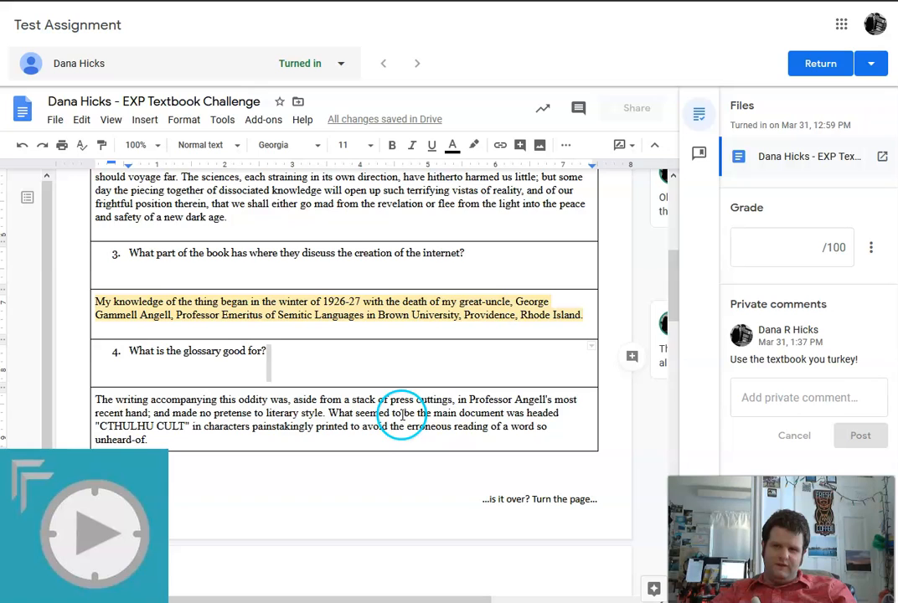
click(240, 399)
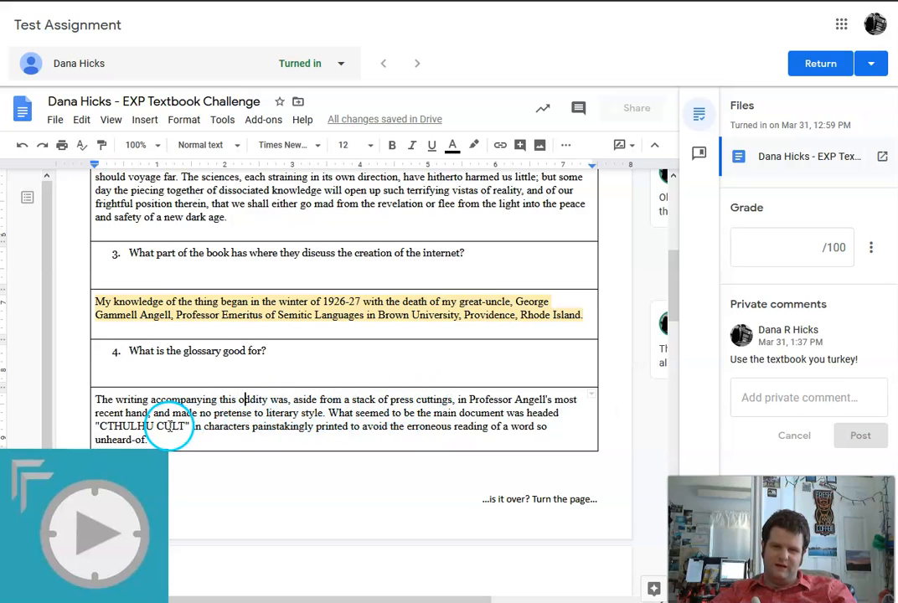
drag(103, 426, 176, 431)
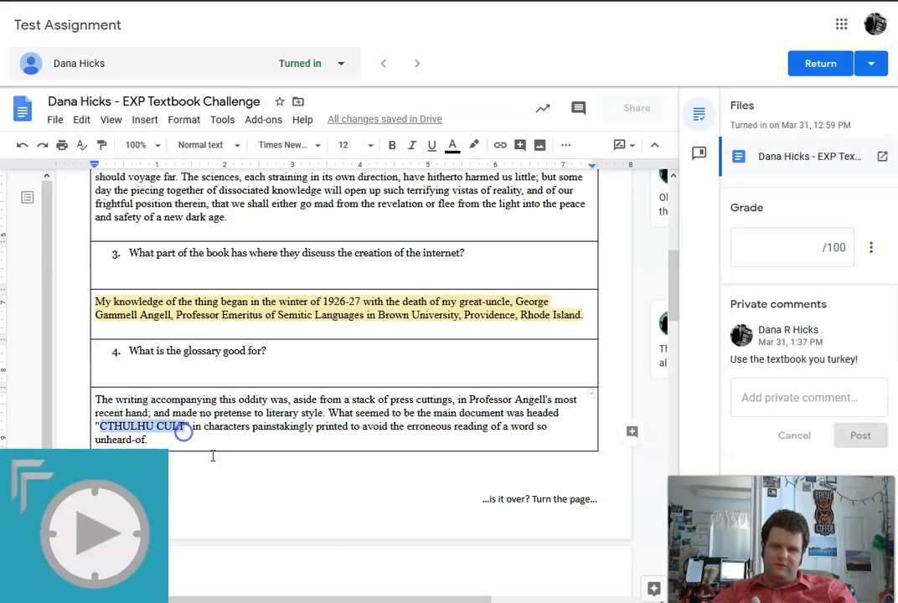
click(628, 444)
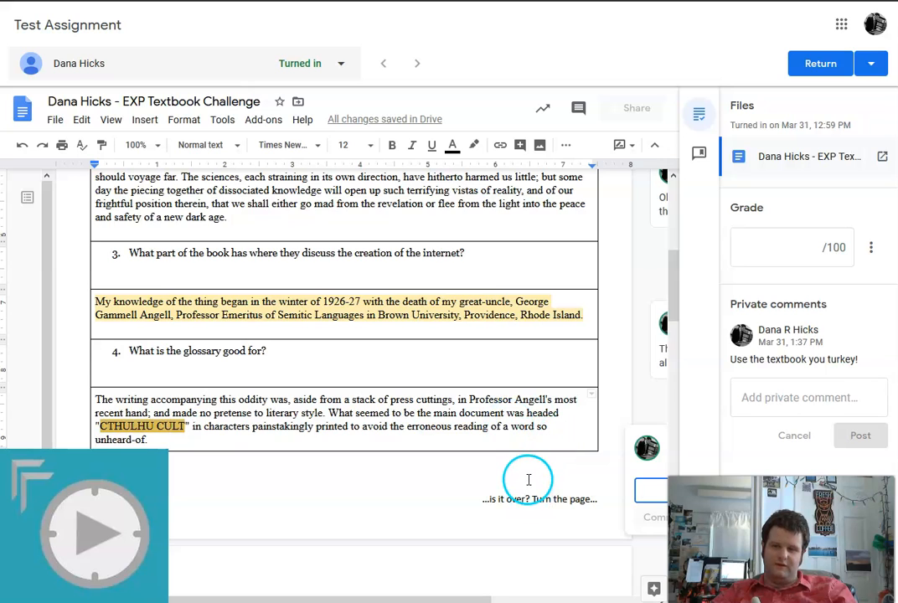
click(476, 458)
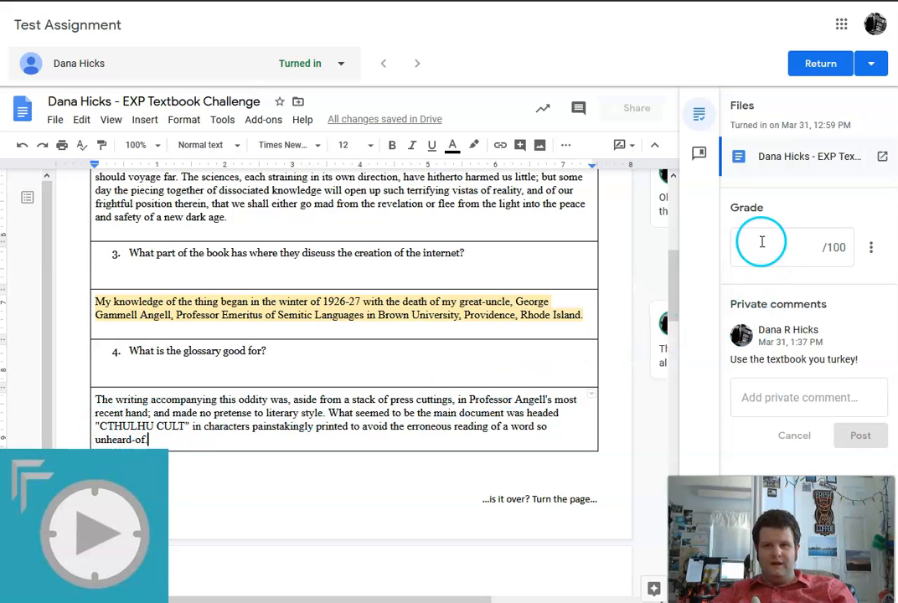
Look over the student's answers on both pages and enter a grade of 100 out of 100 for the submission
scroll(394, 392, up, 5)
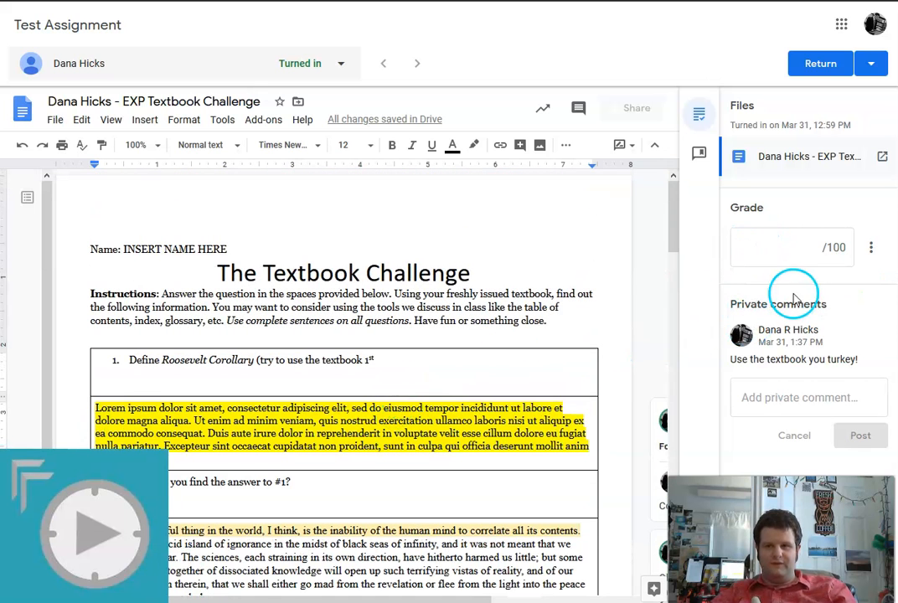
click(810, 247)
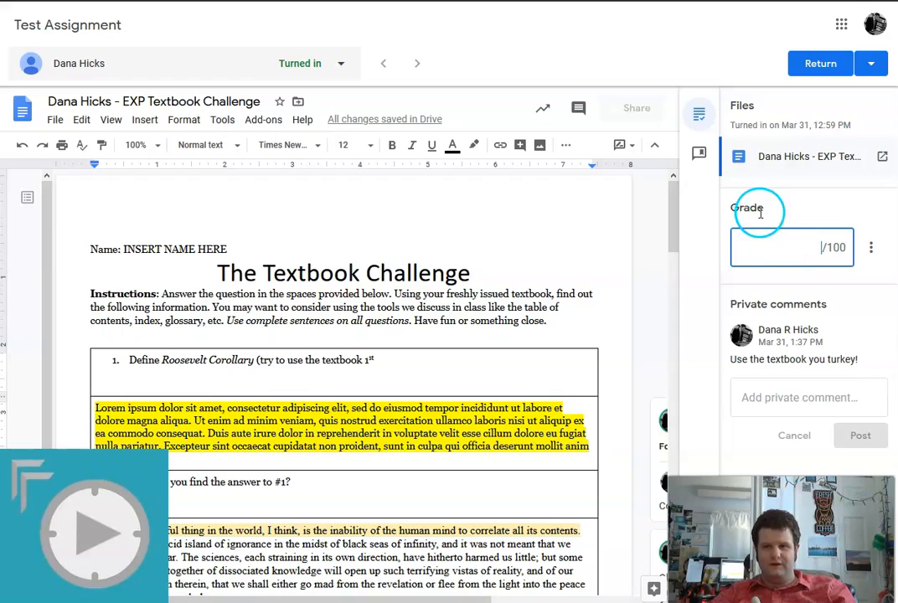
scroll(398, 377, down, 15)
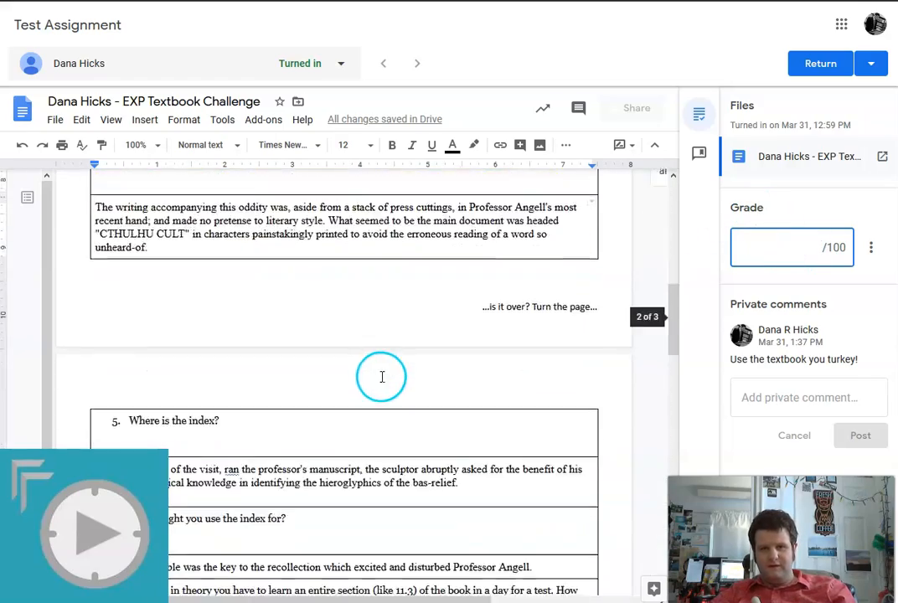
scroll(401, 381, down, 3)
scroll(586, 335, up, 20)
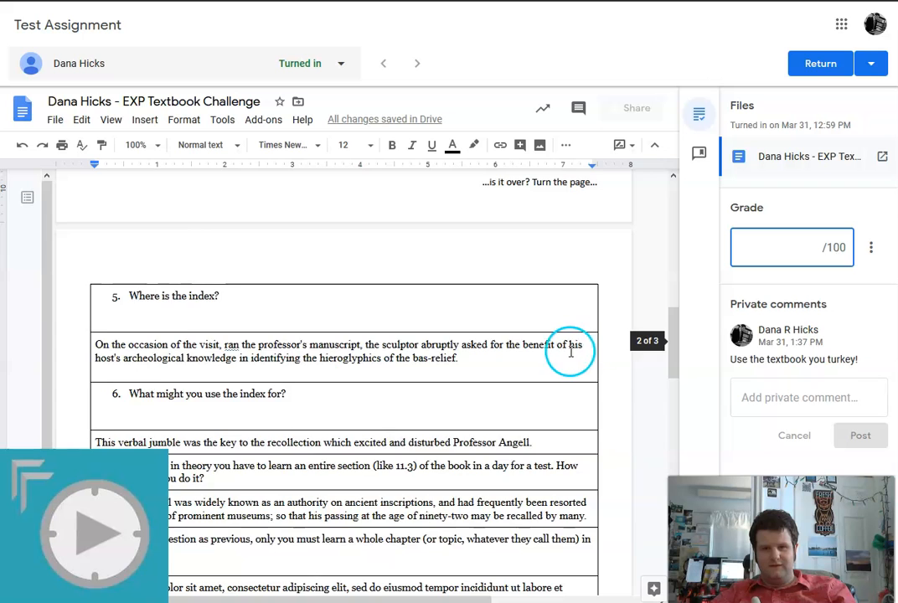
scroll(585, 350, up, 3)
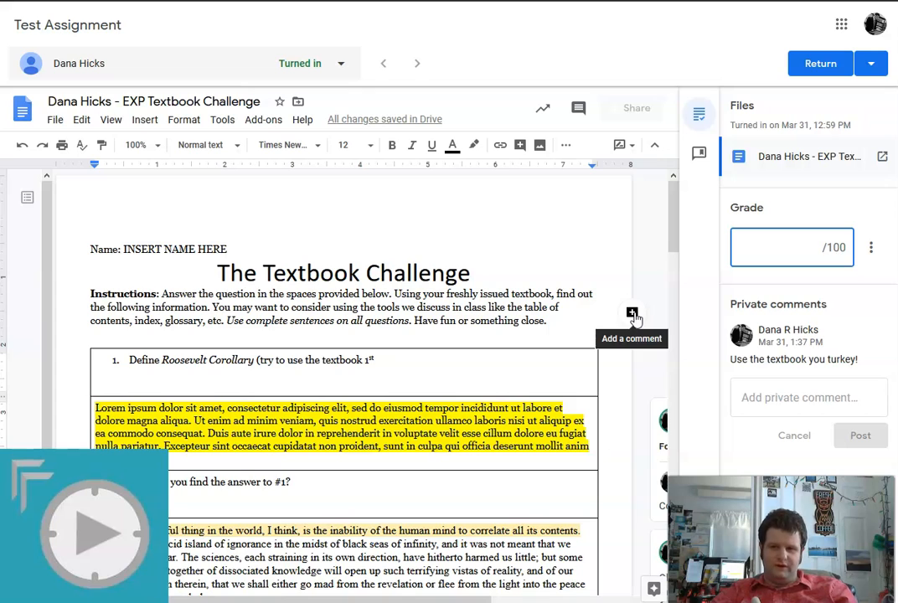
text(100)
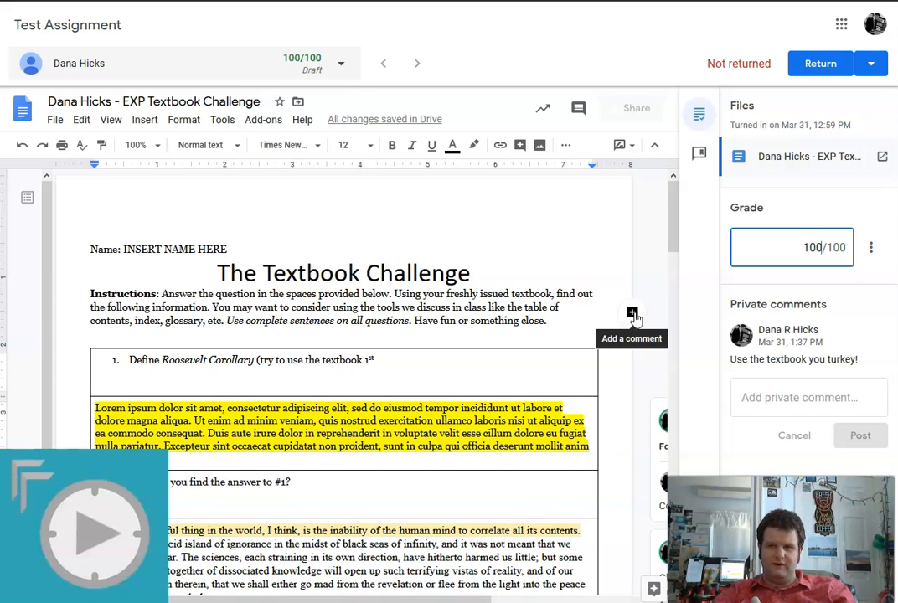
click(748, 296)
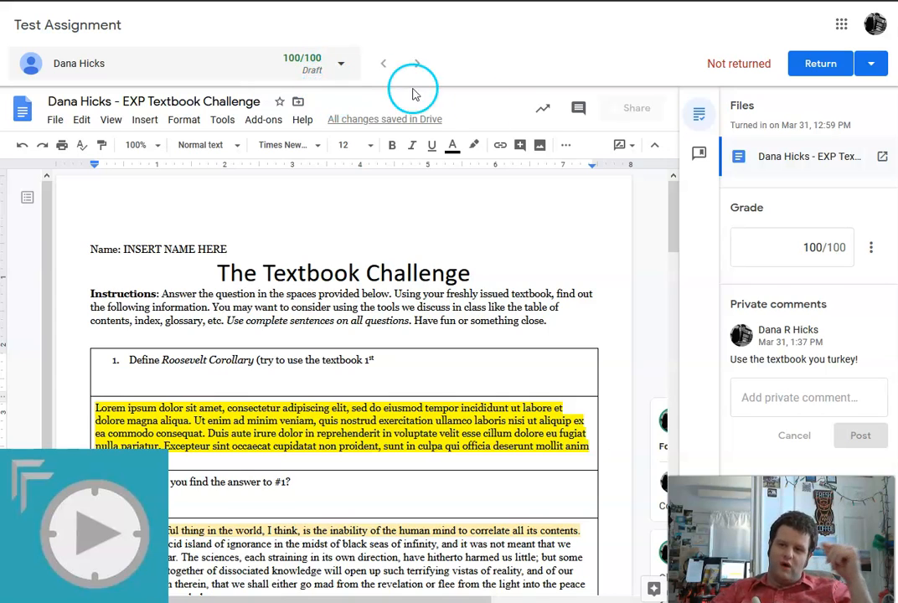
Check the options for returning one or multiple submissions, and return this graded submission to the student
click(871, 64)
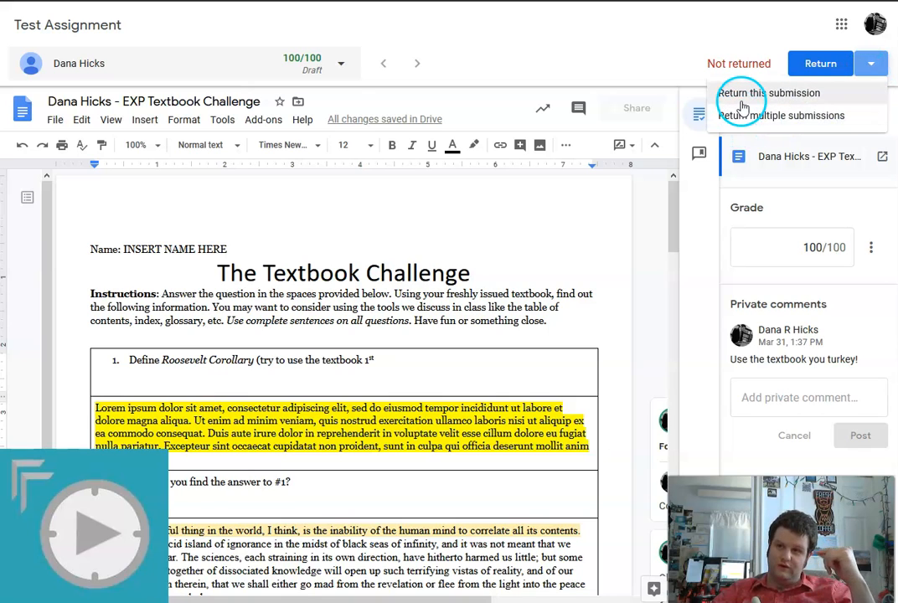
click(618, 54)
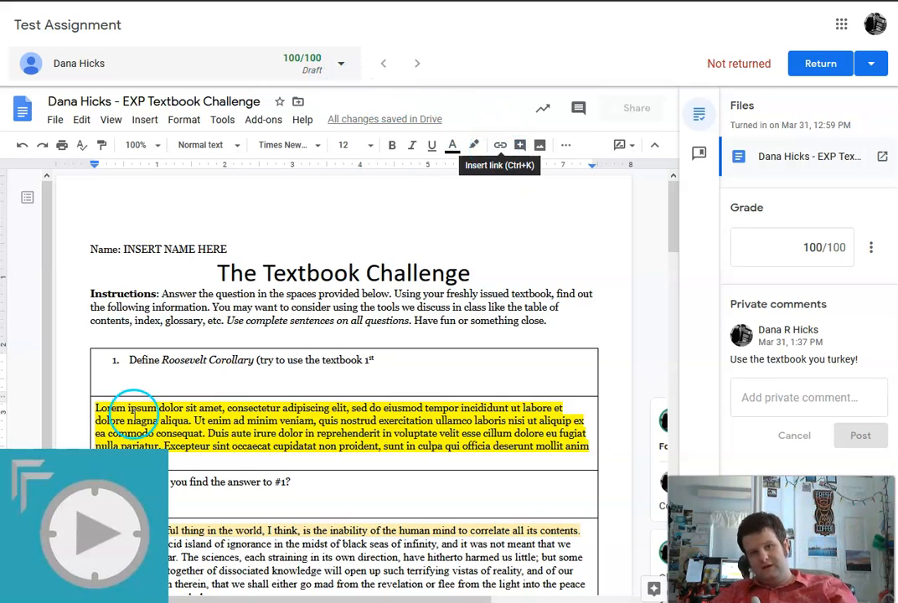
click(809, 77)
click(569, 357)
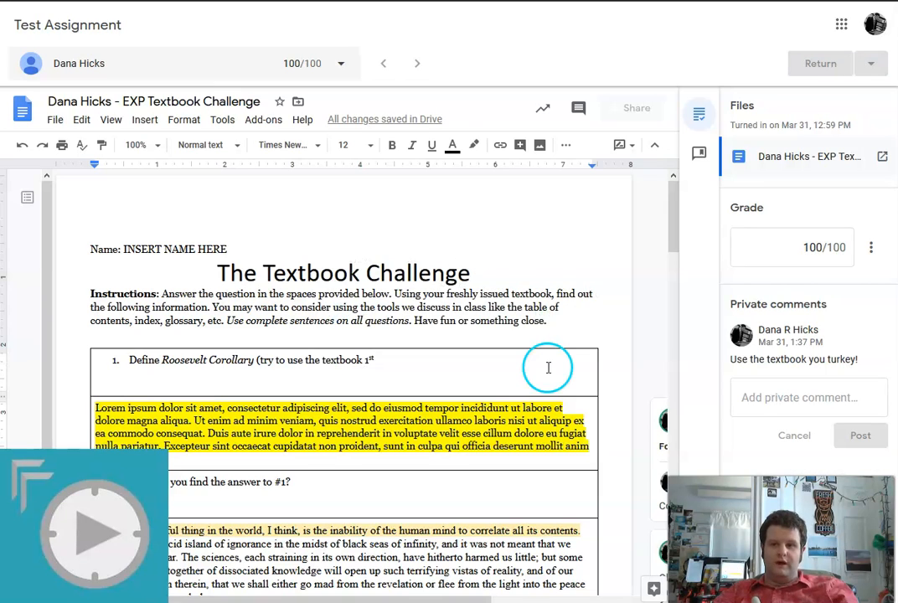
Review the returned document's marked-up answers and the remaining questions through question 10
scroll(546, 369, down, 3)
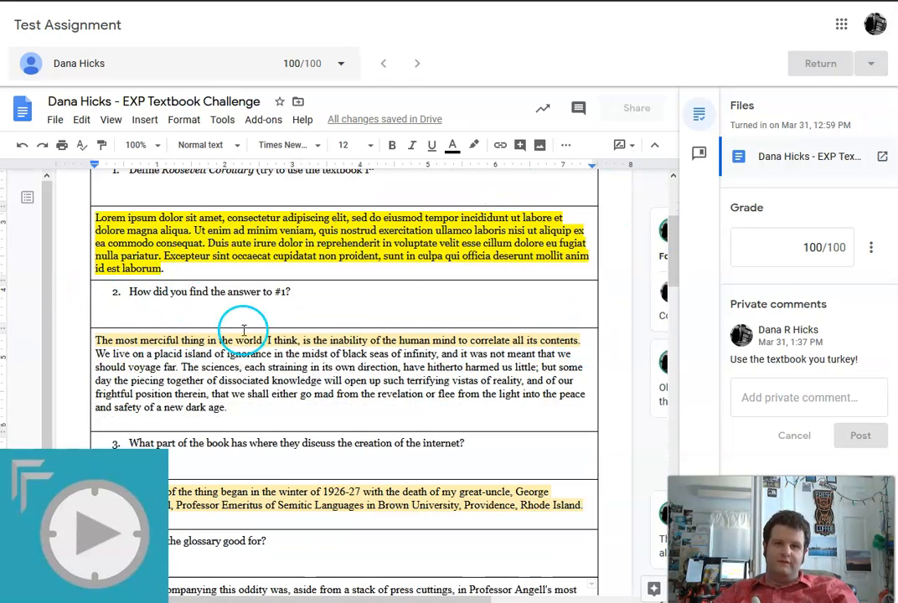
scroll(285, 369, down, 3)
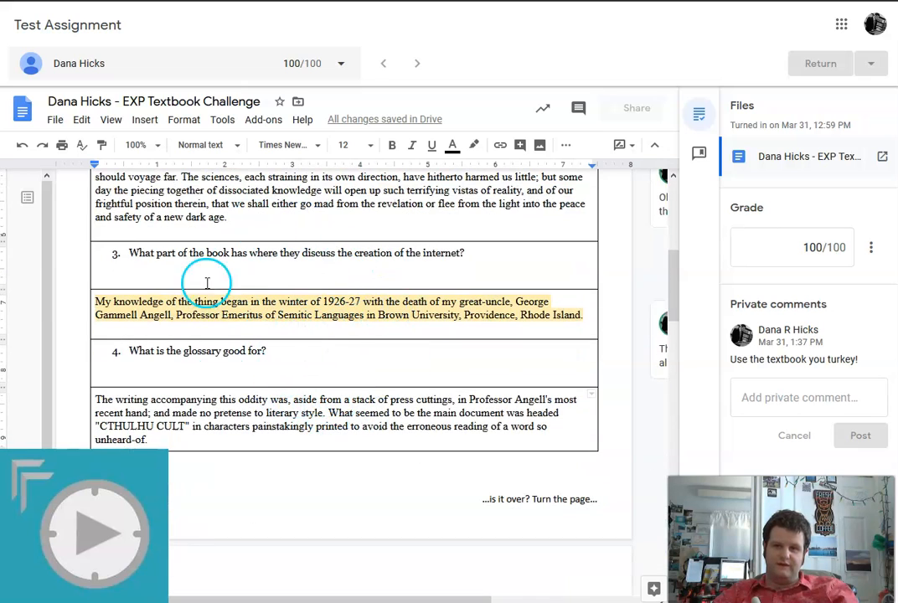
scroll(243, 393, down, 4)
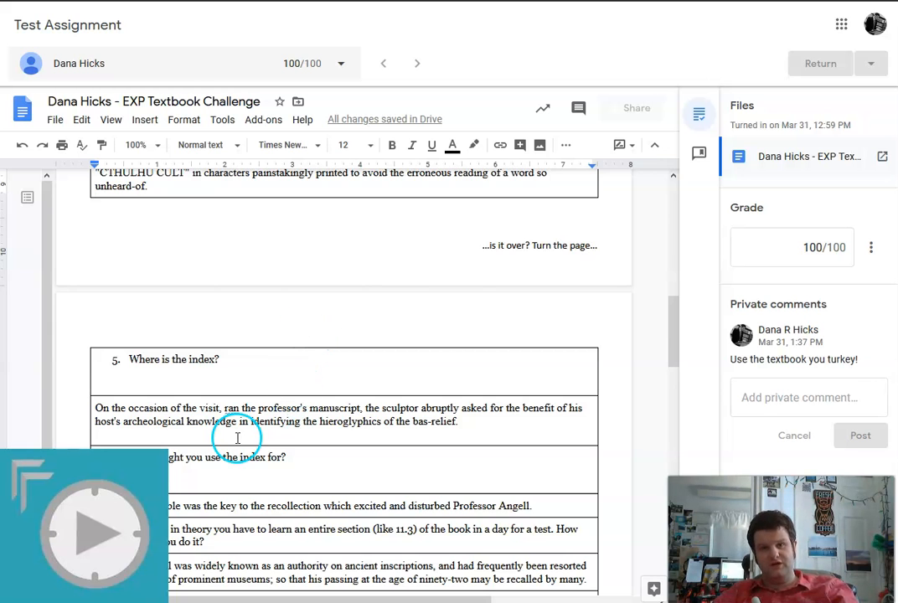
scroll(237, 438, down, 10)
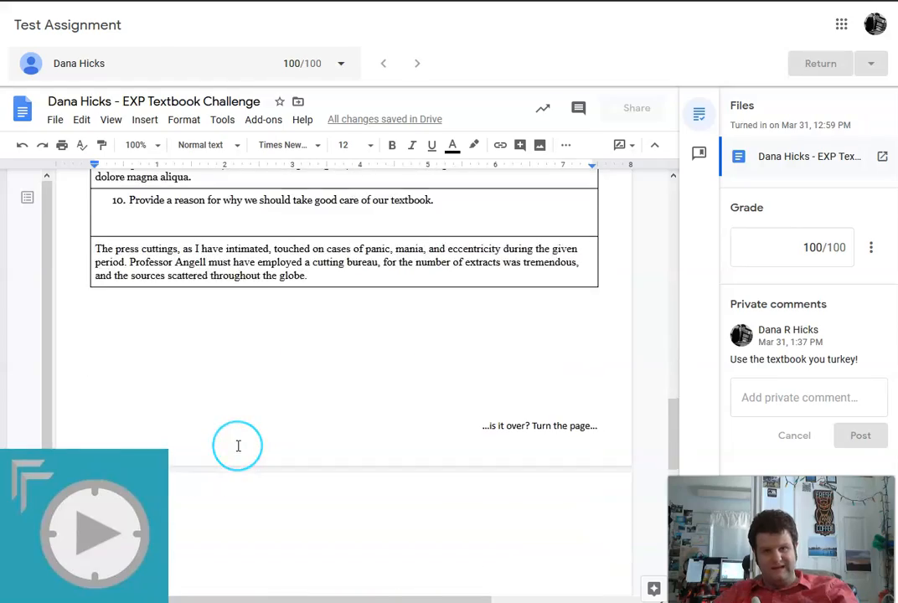
scroll(238, 446, up, 15)
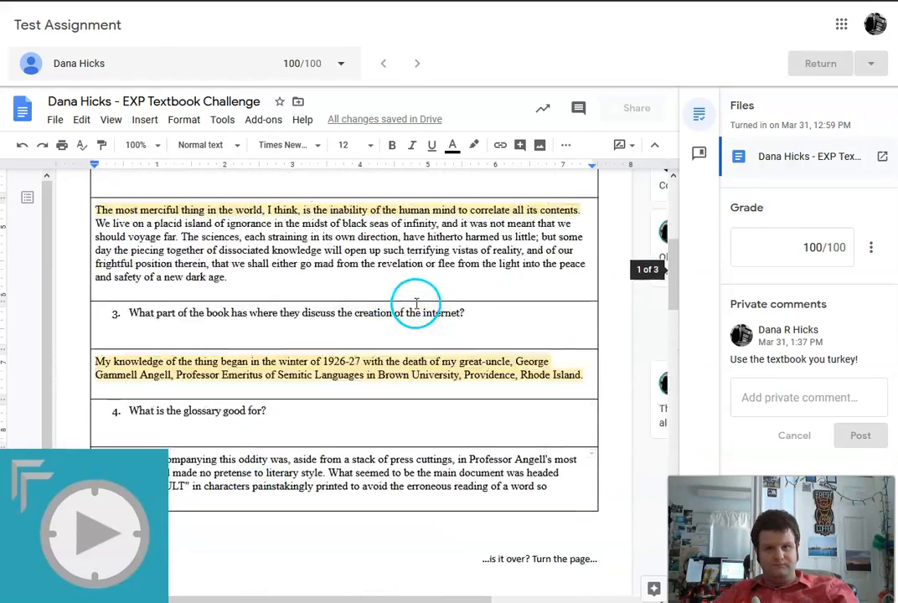